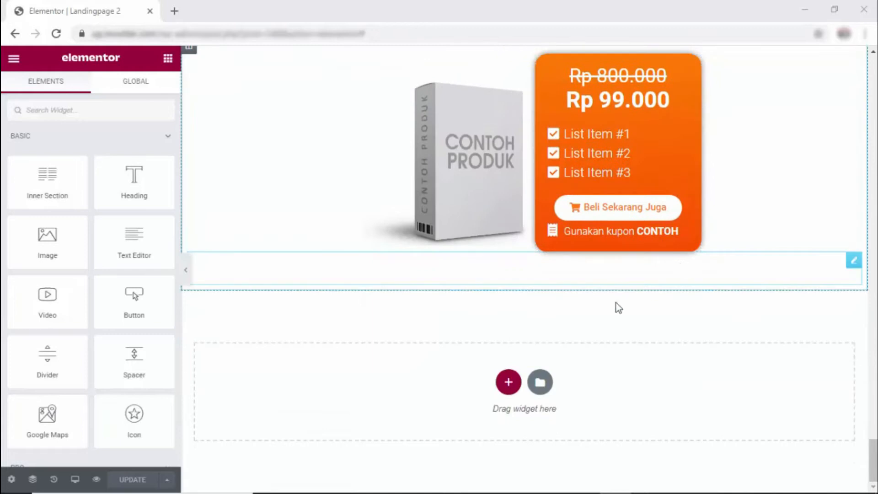
Add a single-column section below the product offer section and set its boxed content width to 800.
left_click(510, 384)
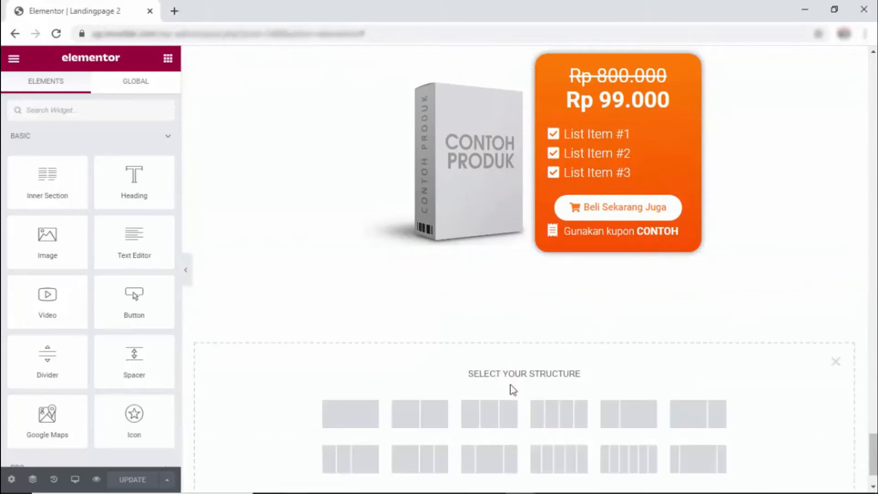
left_click(369, 428)
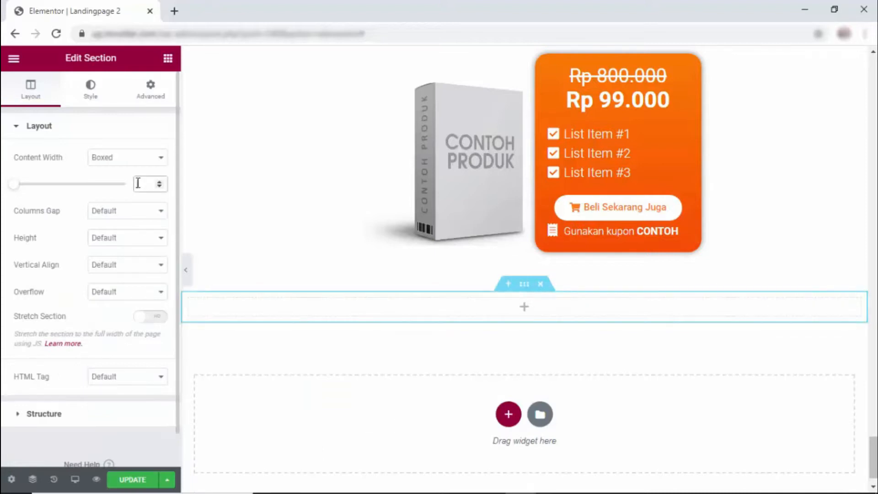
type("800")
Add a Heading widget to the new section with the title "FAQ" and center alignment.
left_click(525, 306)
left_click_drag(139, 184, 470, 311)
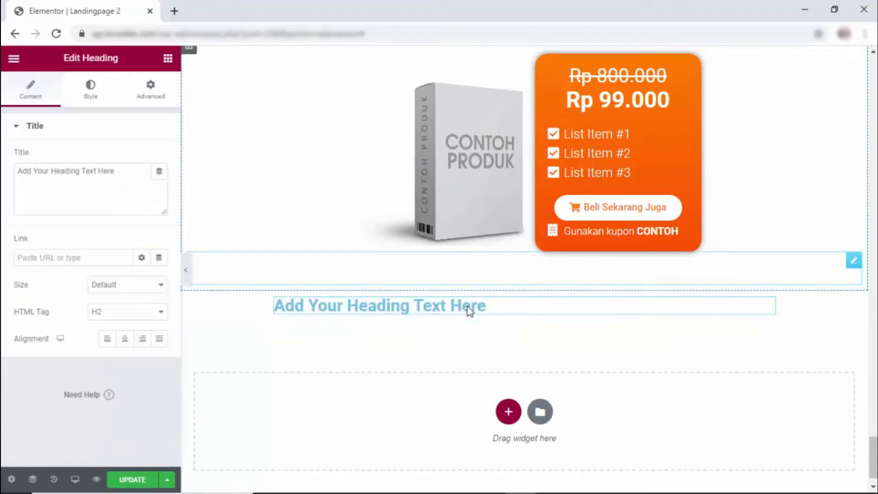
left_click(83, 174)
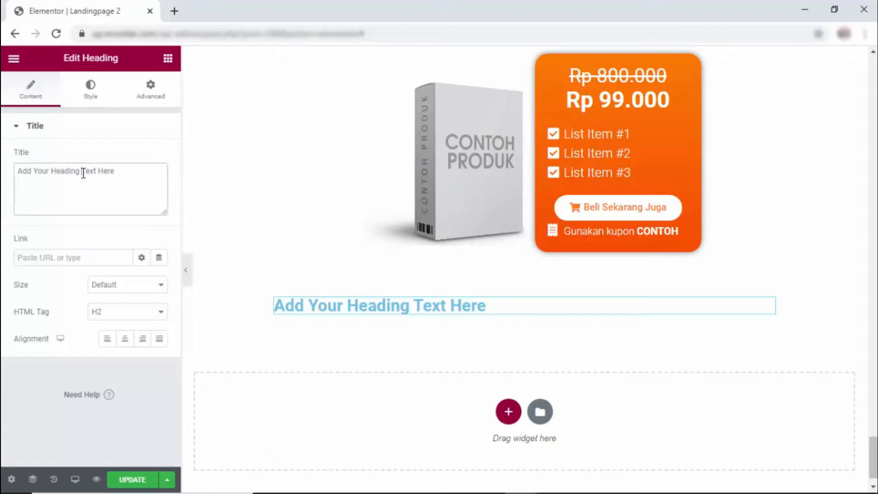
key("ctrl+a")
type("FAQ")
left_click(123, 341)
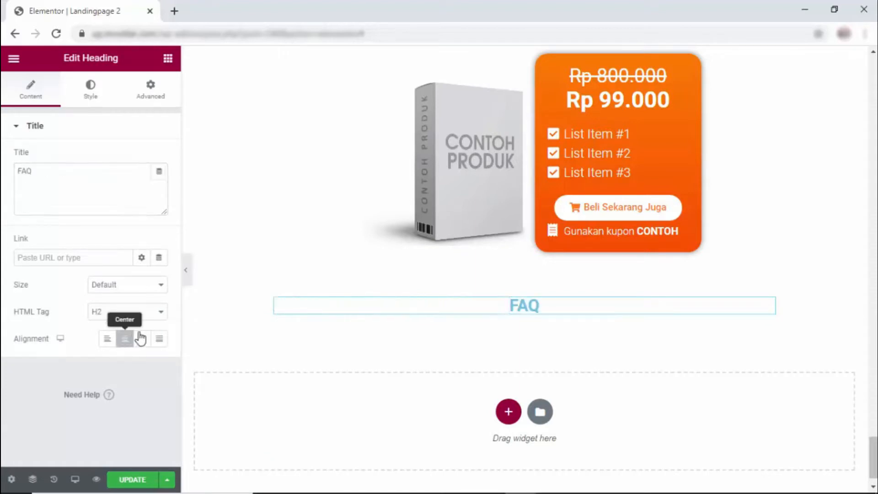
Change the FAQ heading's text color to dark gray.
left_click(95, 97)
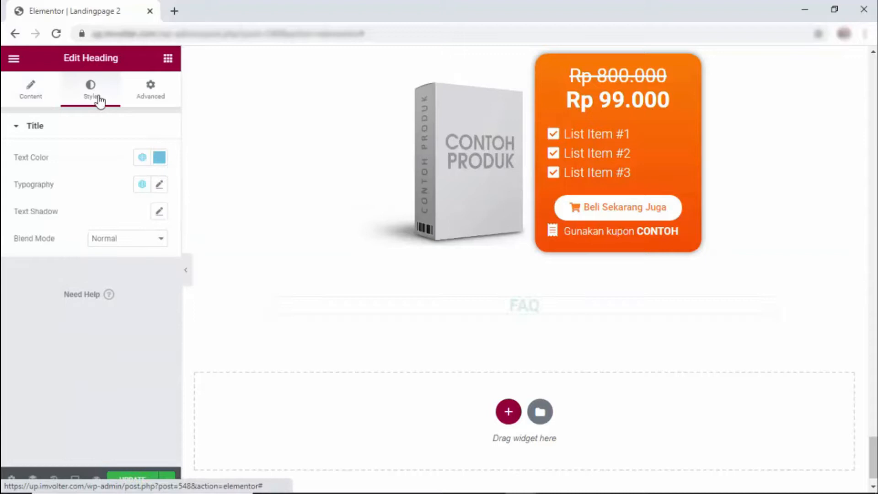
left_click(159, 158)
left_click(99, 275)
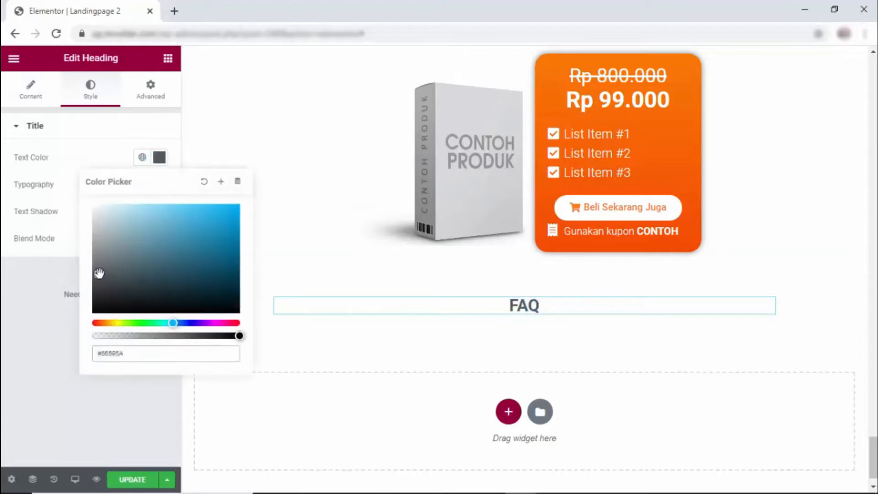
left_click(160, 157)
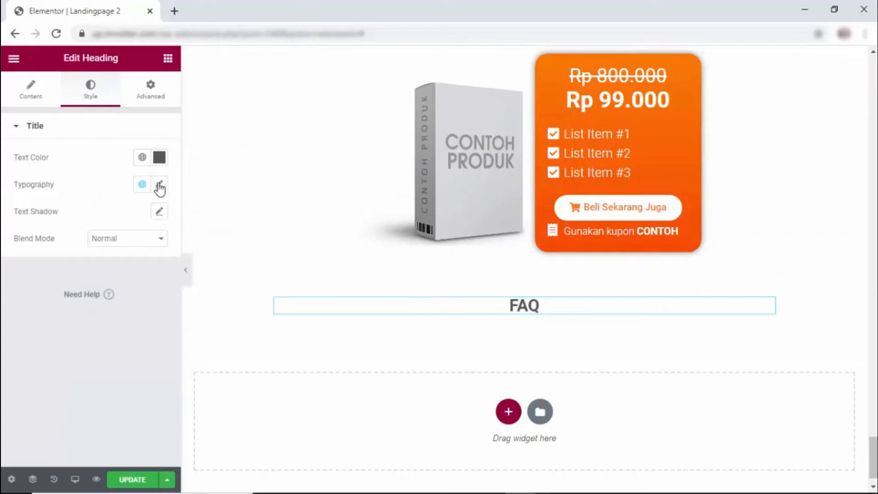
Set the FAQ heading's typography to size 80 px and weight Bold.
left_click(160, 185)
left_click(143, 293)
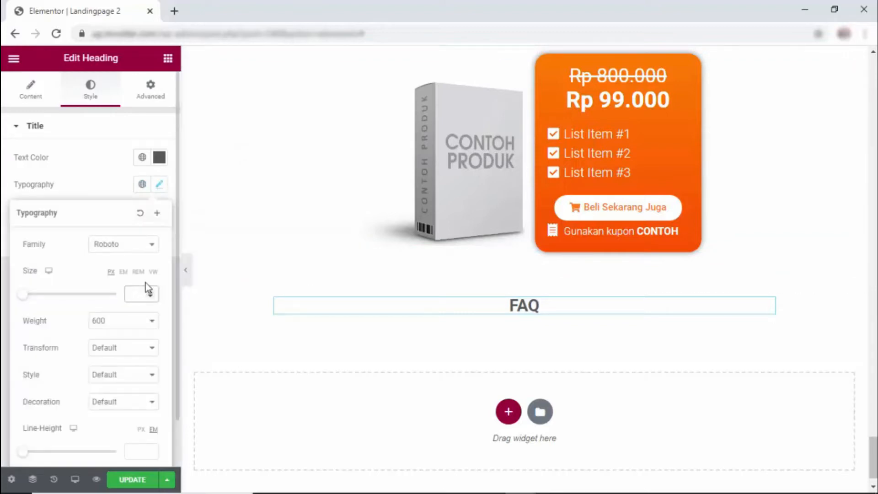
type("80")
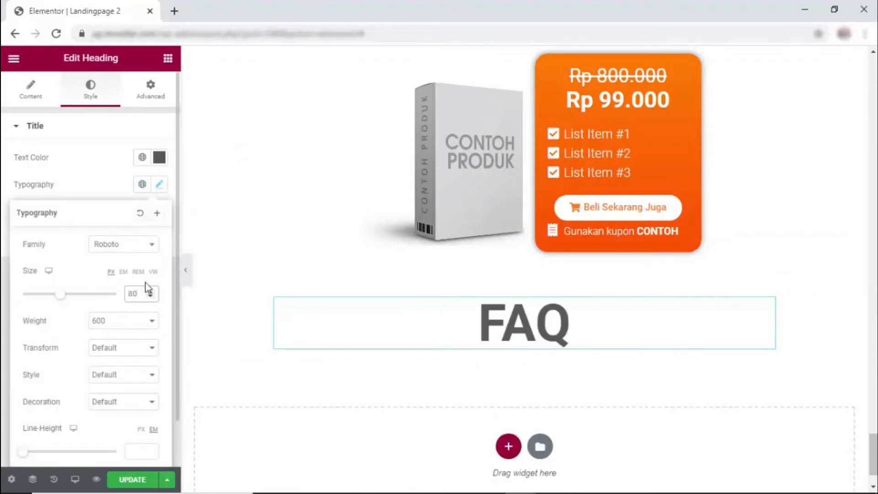
left_click(131, 329)
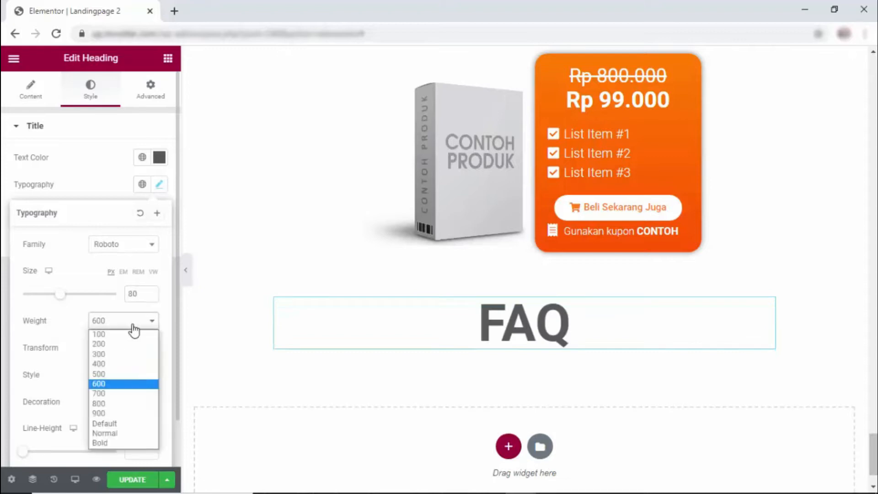
left_click(121, 444)
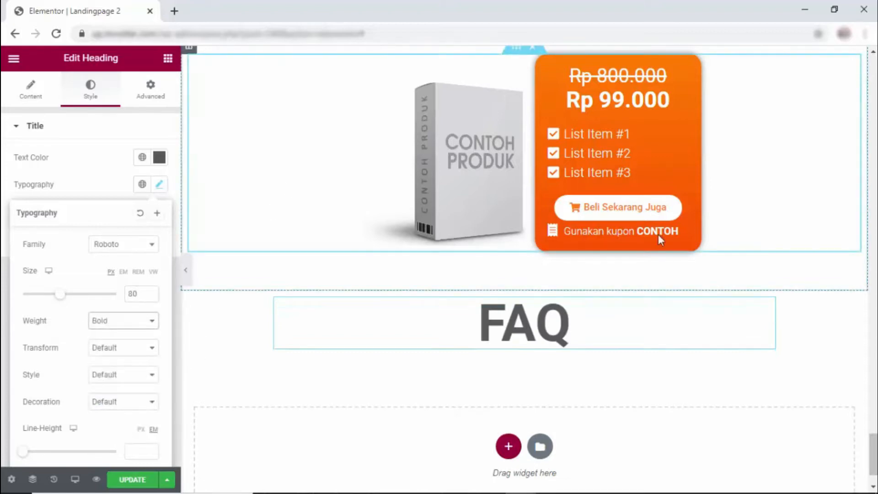
Duplicate the FAQ heading and change the copy's title to "Pertanyaan yang Sering Ditanyakan".
right_click(768, 308)
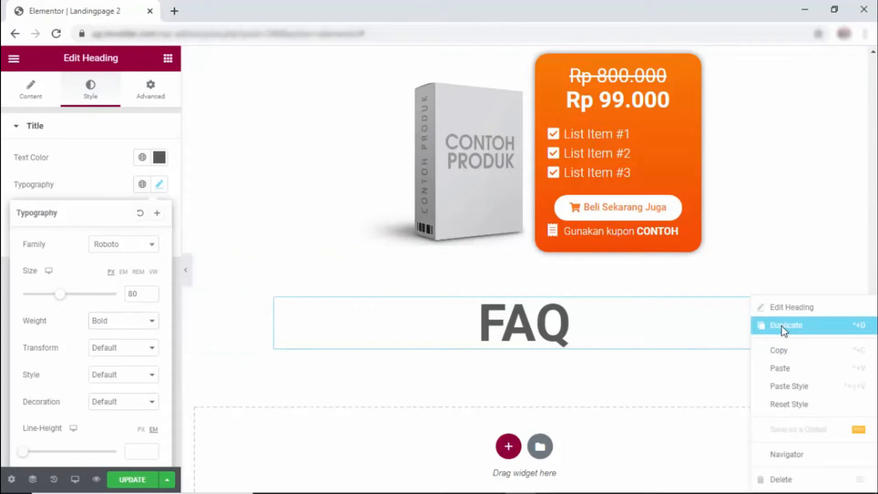
left_click(784, 329)
scroll(538, 385, "down", 3)
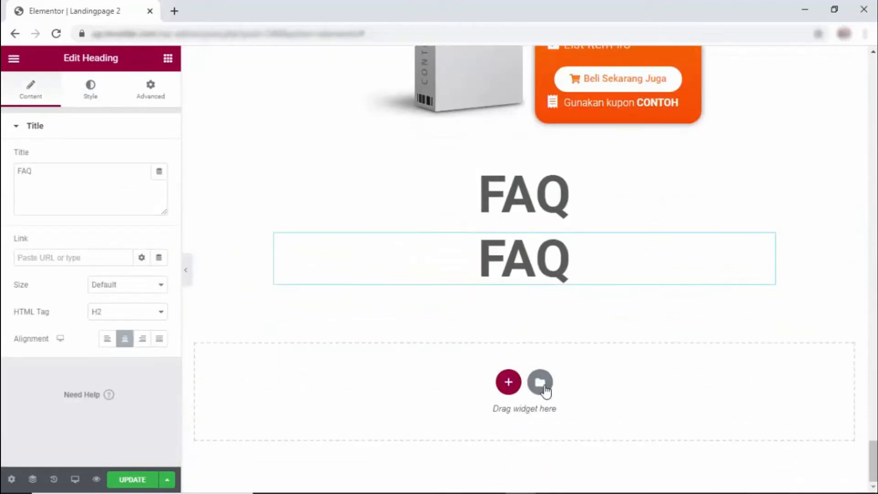
left_click(59, 176)
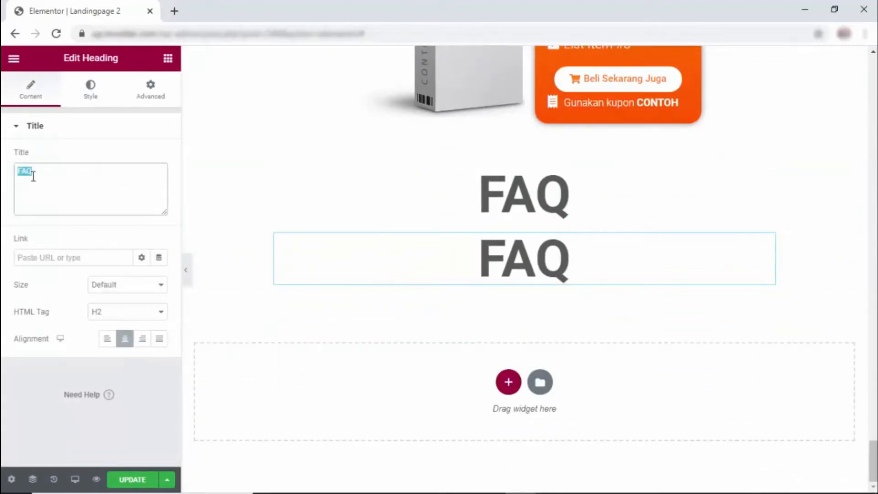
type("Pertanyaan yang Sering Ditanyakan")
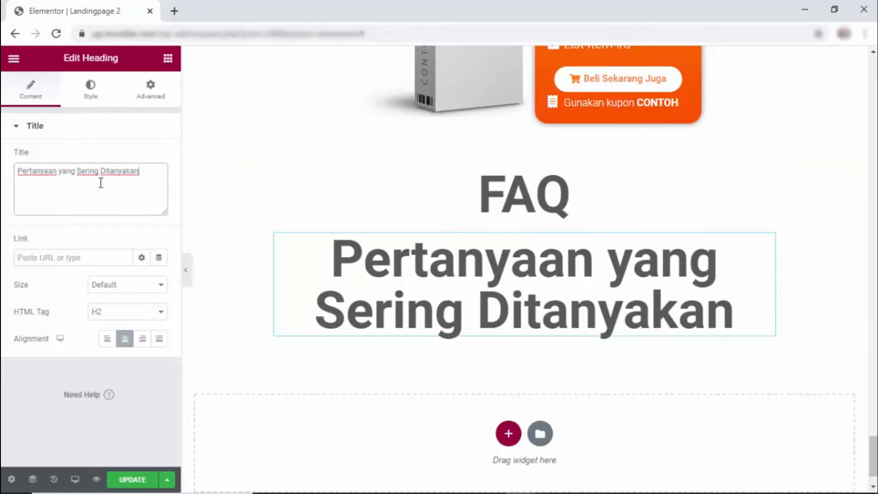
Set the subtitle heading's font size to 30 px and the column's widgets space to 5 px.
left_click(83, 92)
left_click(160, 185)
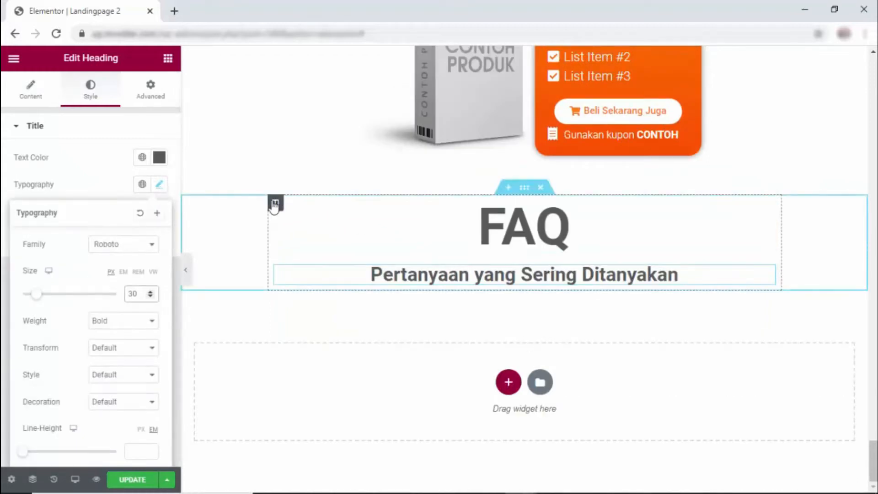
left_click(275, 203)
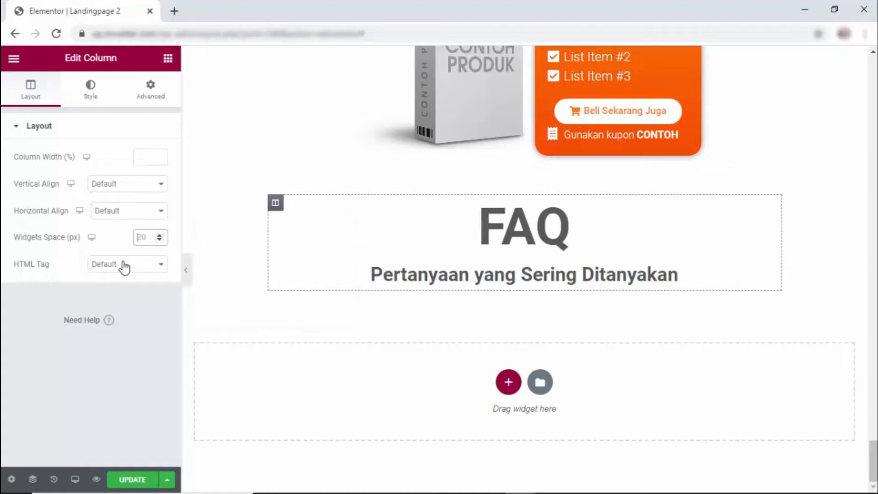
type("5")
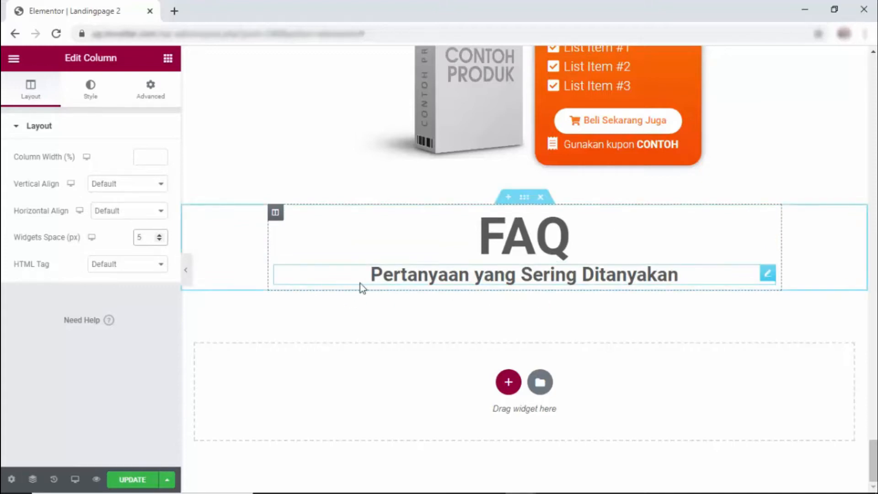
Add a Toggle widget below the subtitle heading and test collapsing and expanding its first item.
left_click(168, 58)
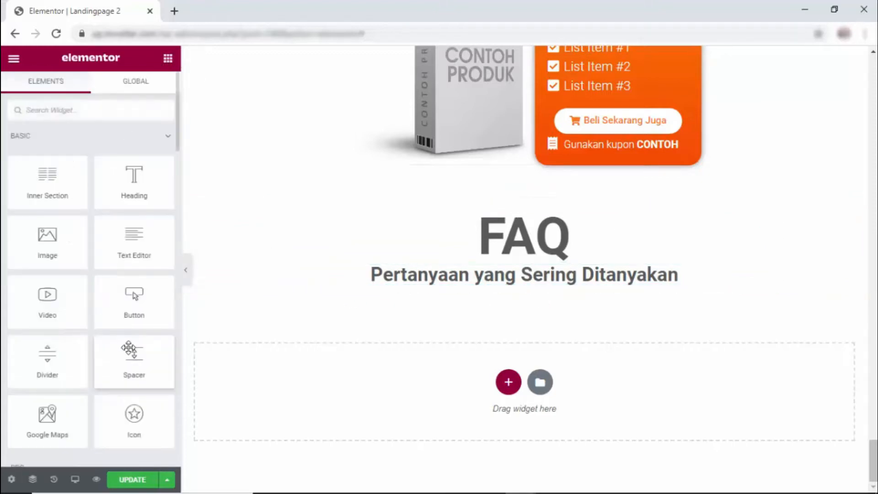
scroll(129, 348, "down", 20)
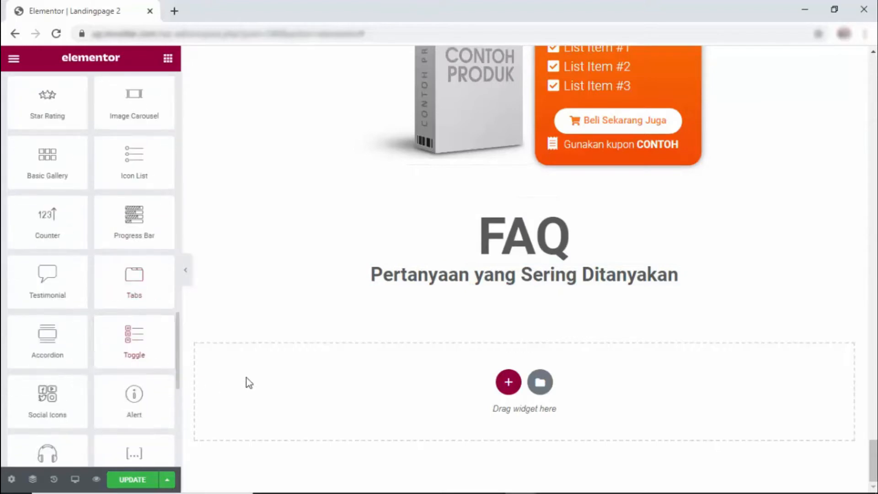
left_click_drag(161, 364, 453, 287)
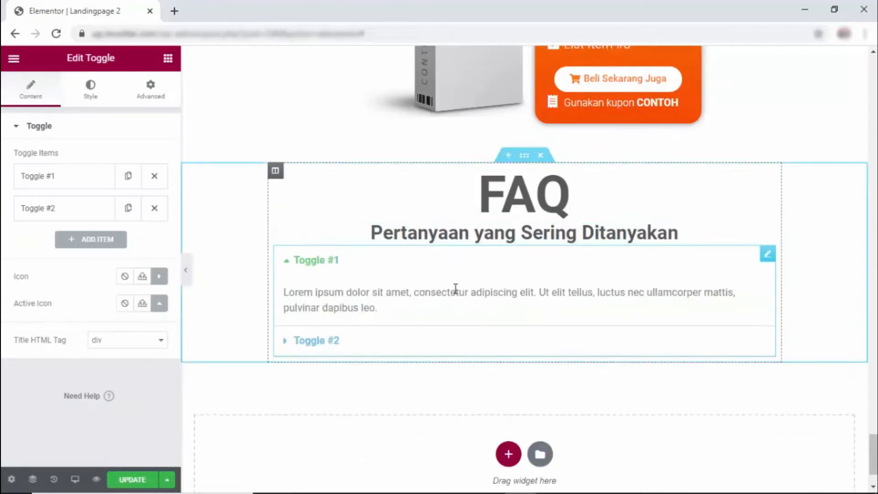
left_click(291, 264)
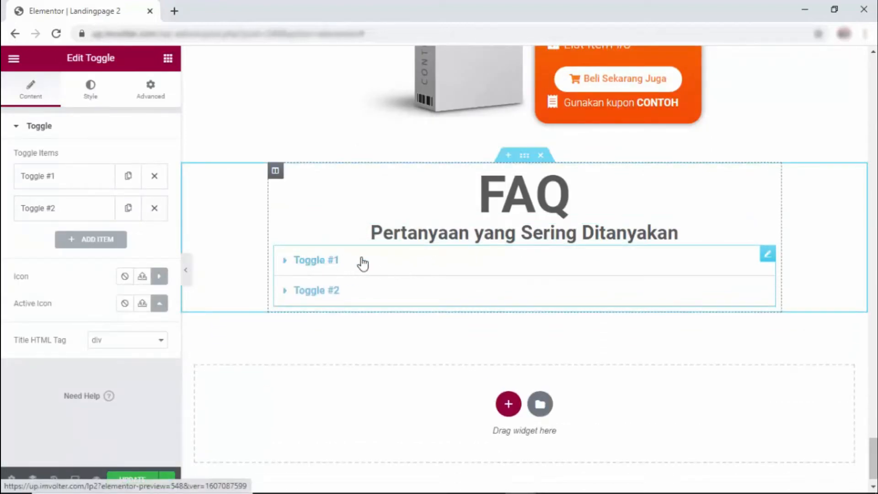
left_click(287, 261)
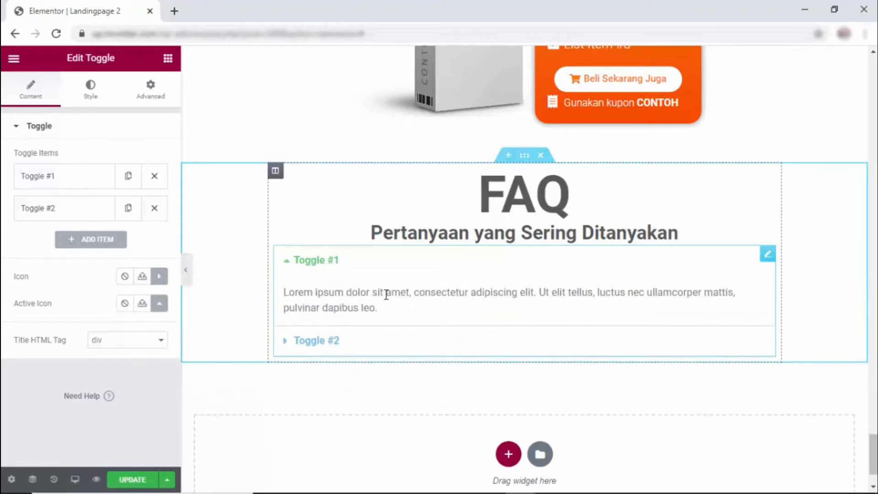
left_click(289, 262)
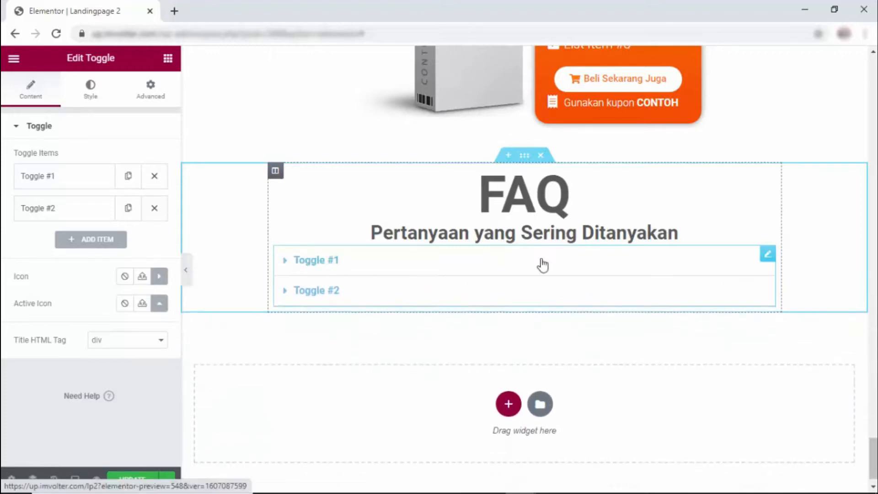
Set the toggle titles' normal color to dark gray.
left_click(89, 92)
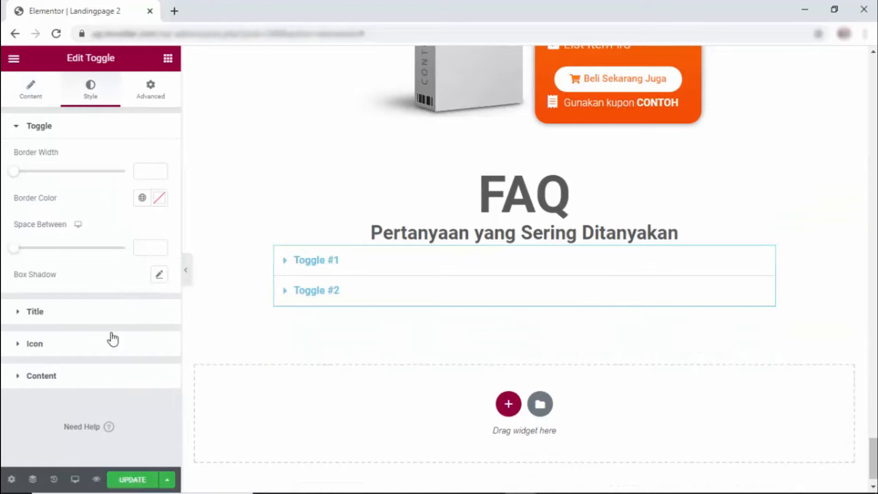
left_click(114, 312)
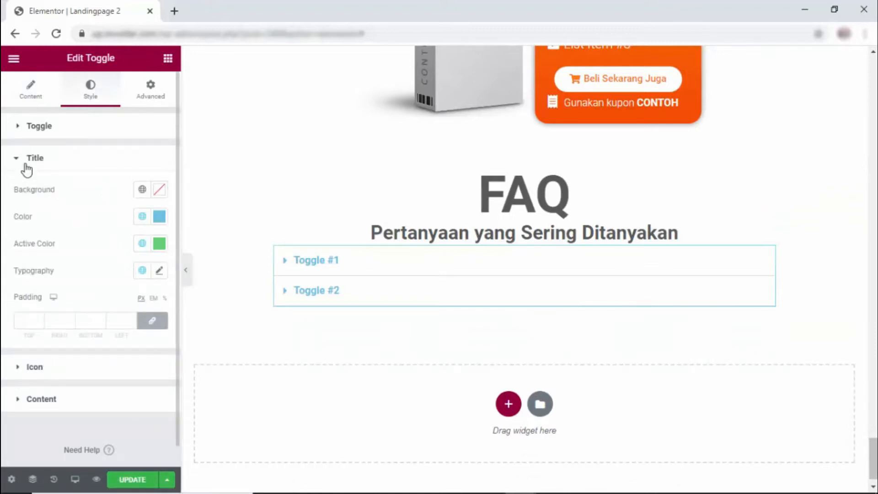
left_click(160, 218)
left_click(93, 334)
Set the toggle titles' active color to orange (#CC4808) and check it by collapsing and reopening the first item.
left_click(167, 234)
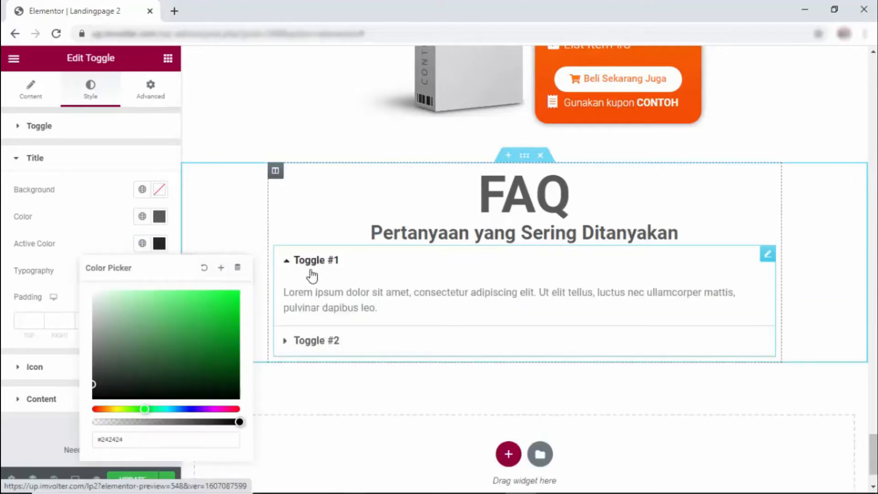
left_click_drag(96, 409, 100, 409)
left_click(233, 312)
left_click(295, 260)
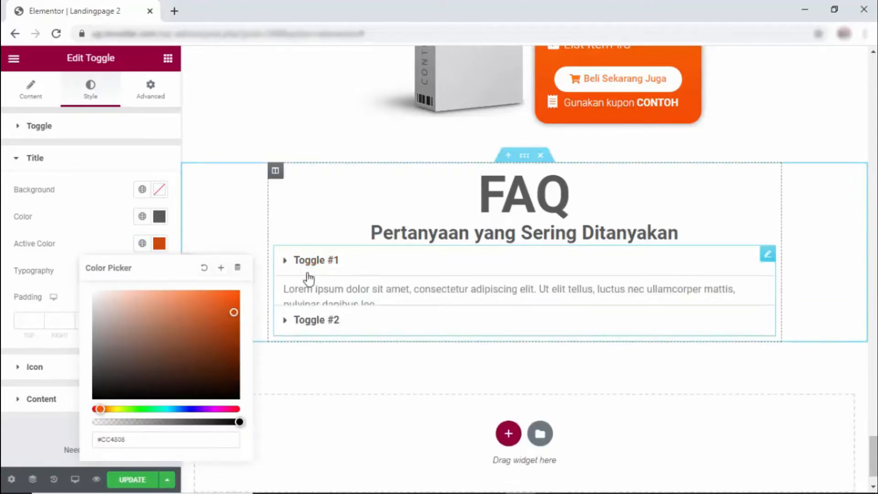
left_click(316, 267)
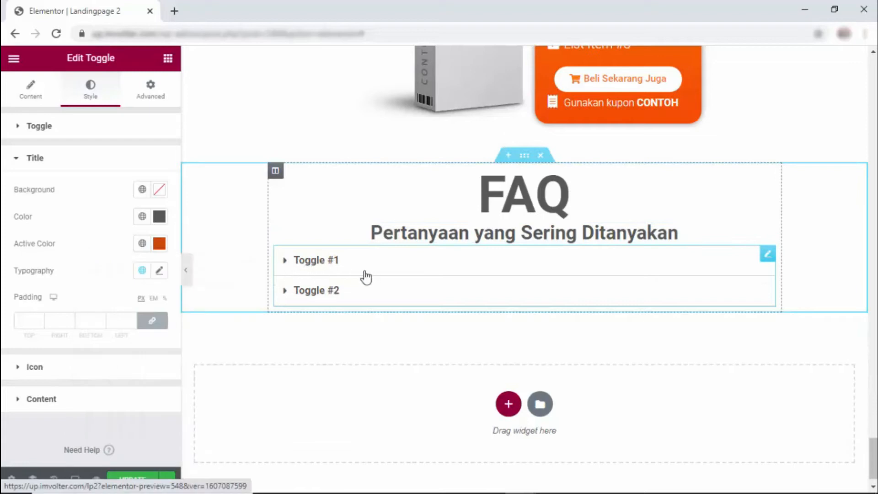
left_click(285, 263)
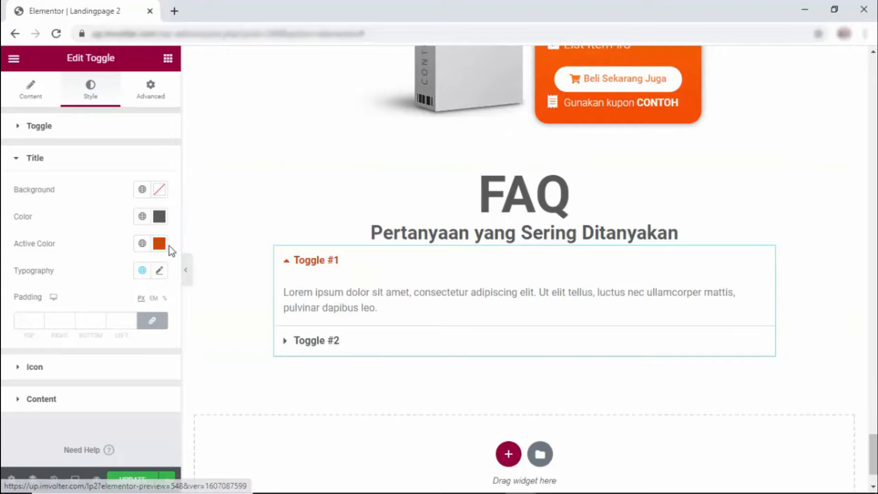
Set the toggle titles' typography to size 20 px and weight Bold.
left_click(159, 273)
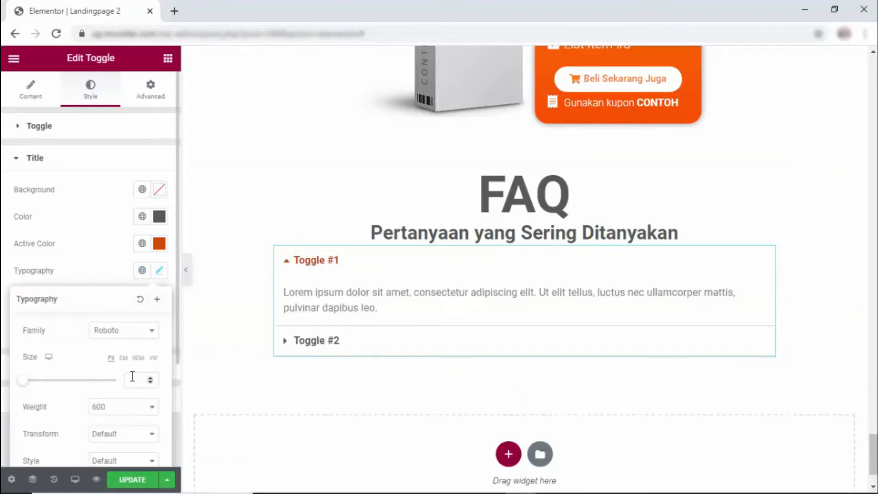
type("20")
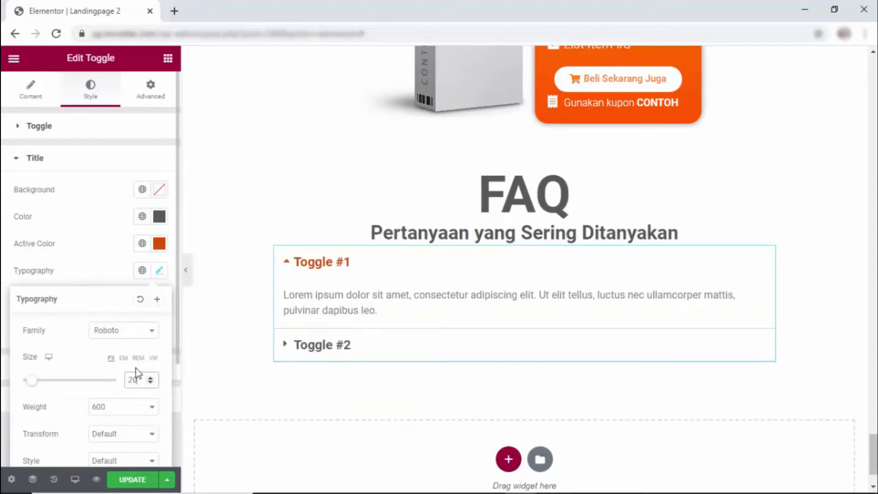
left_click(125, 411)
left_click(116, 391)
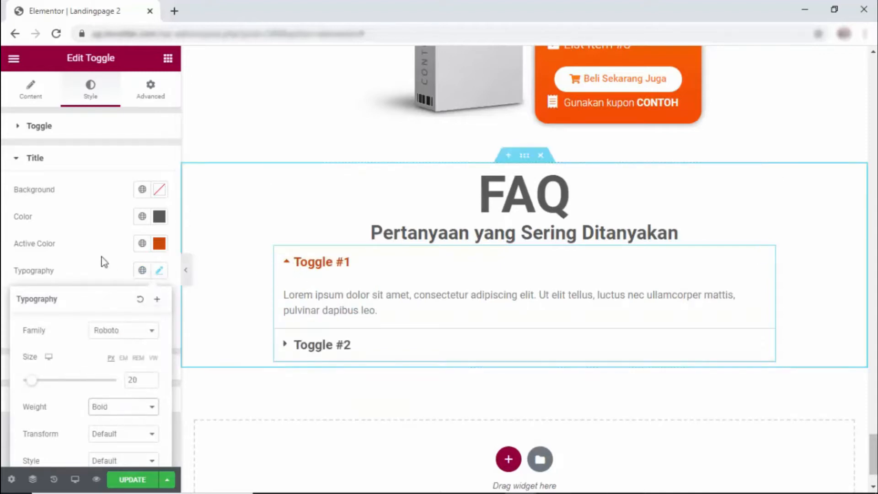
Rename the first toggle item to "Pertanyaan pertama?".
left_click(28, 91)
left_click(69, 184)
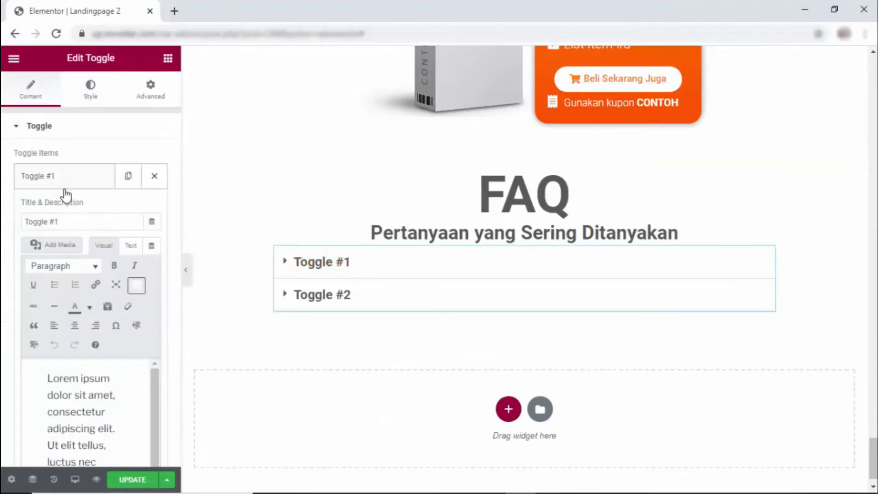
left_click_drag(86, 221, 25, 223)
type("Pertanyaan pertama?")
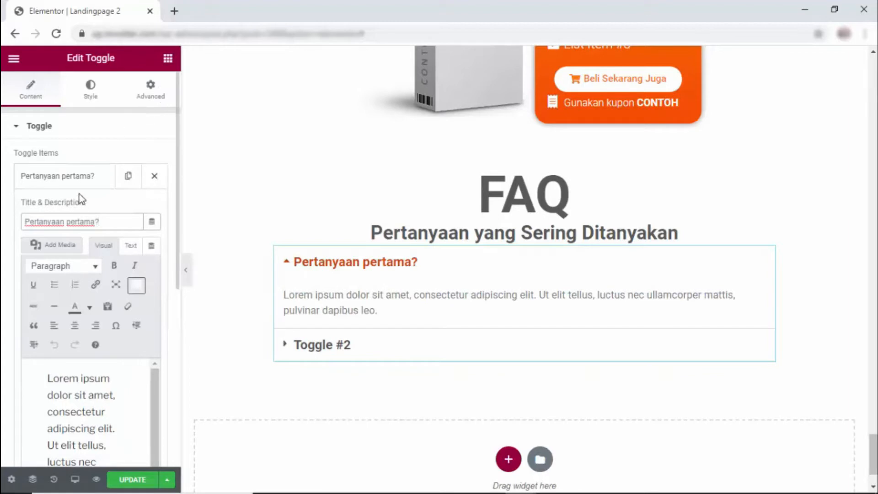
left_click(86, 178)
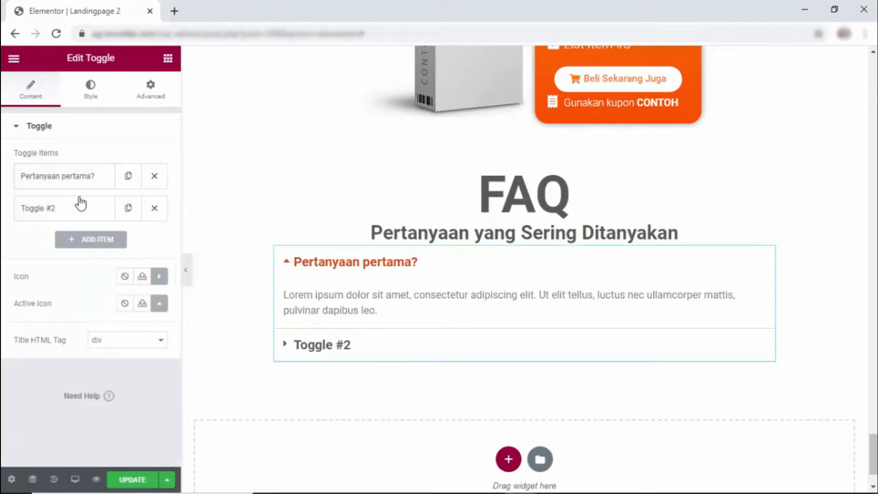
left_click(78, 181)
Set the toggle content's typography to size 18 px and weight 300.
left_click(90, 90)
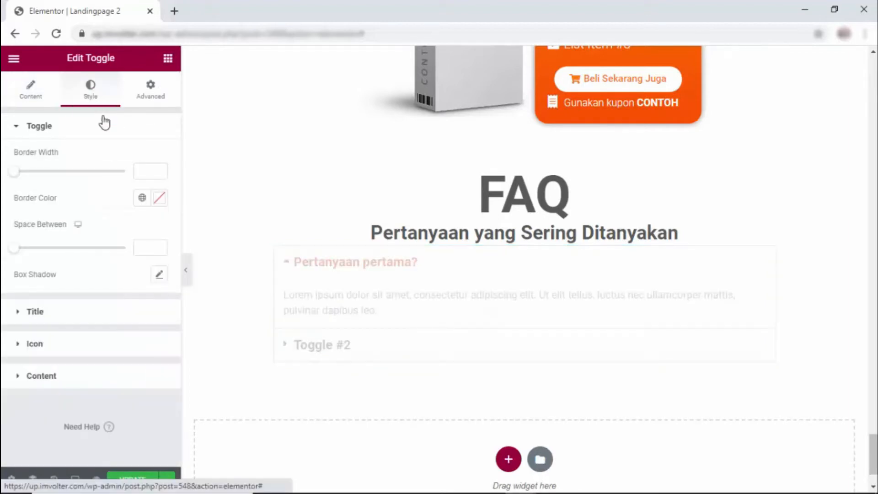
left_click(41, 375)
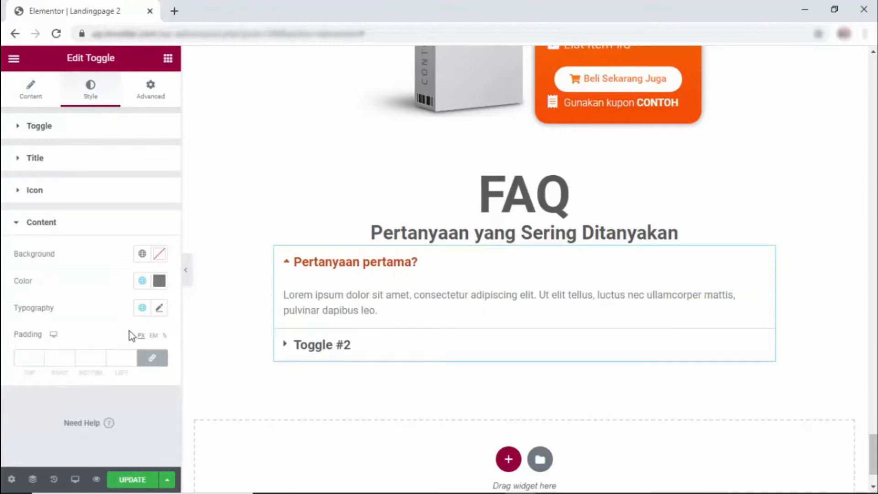
left_click(159, 307)
scroll(150, 316, "down", 4)
left_click(145, 242)
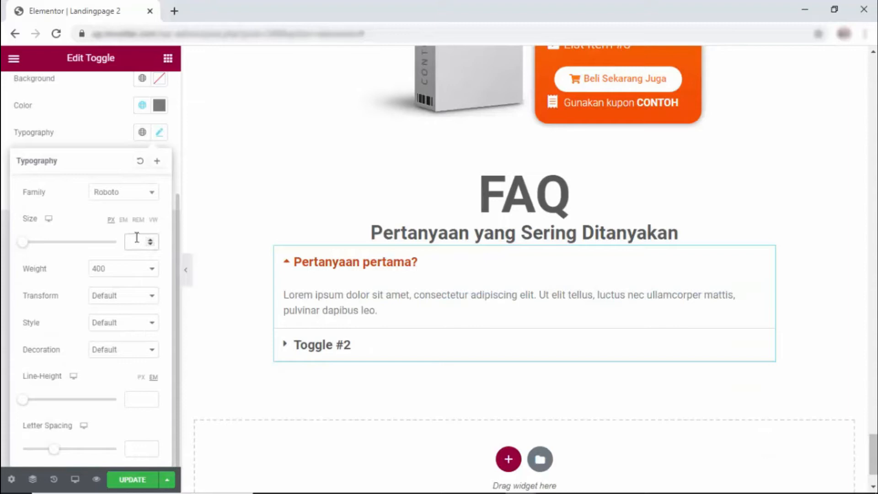
type("18")
left_click(139, 274)
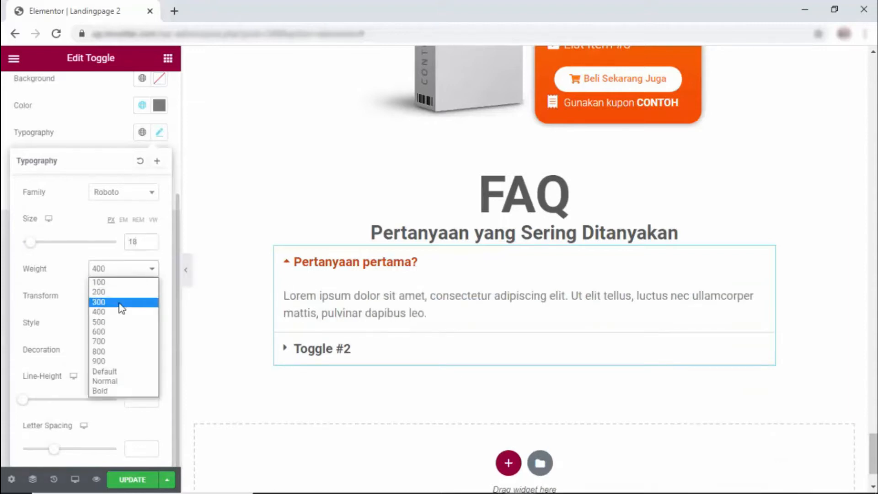
left_click(121, 305)
Set the toggle content's line height to 1.2 em and close the typography settings.
left_click(132, 399)
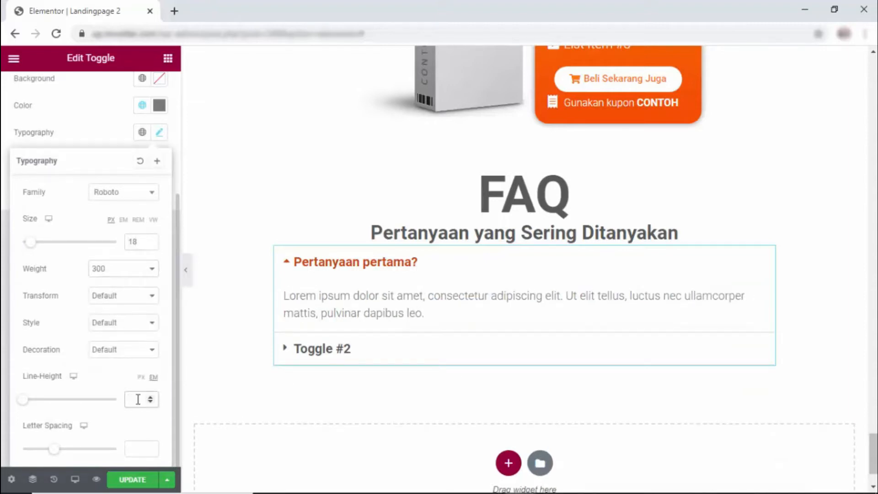
type("1")
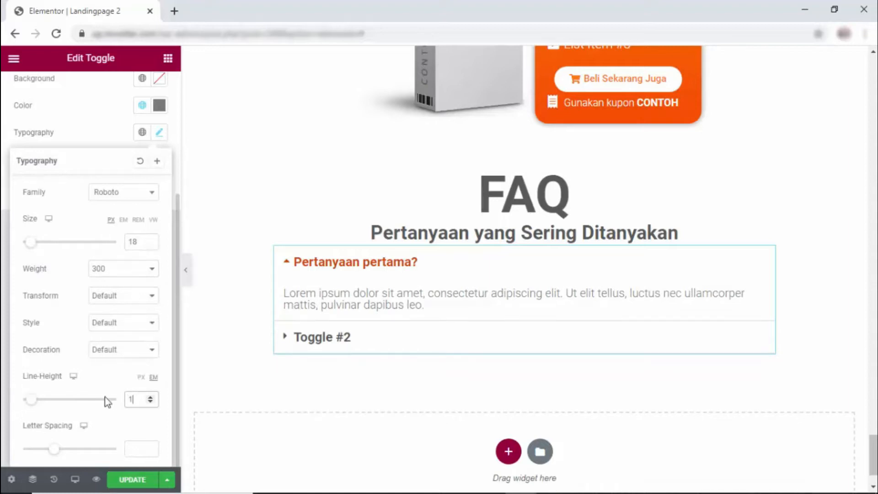
type(".1")
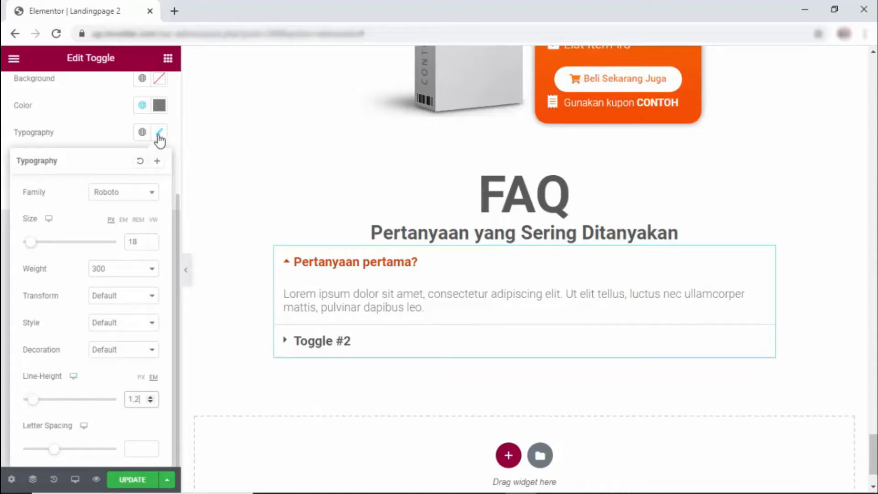
left_click(160, 133)
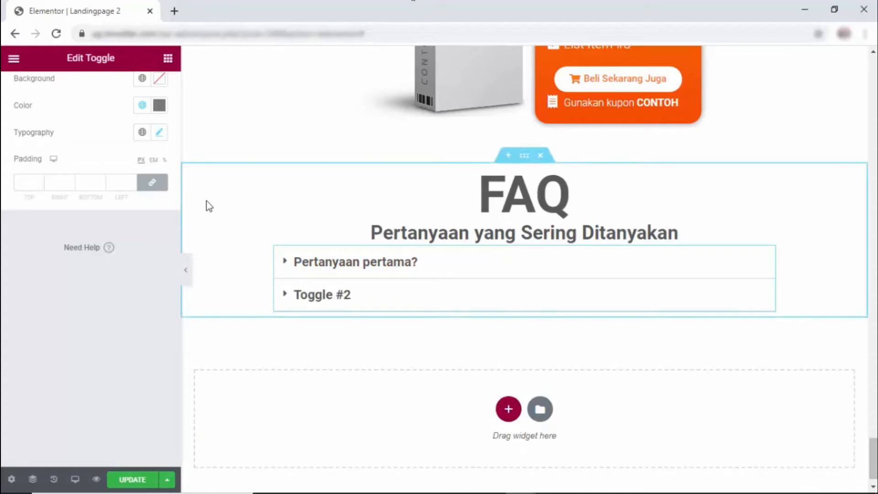
scroll(121, 155, "up", 4)
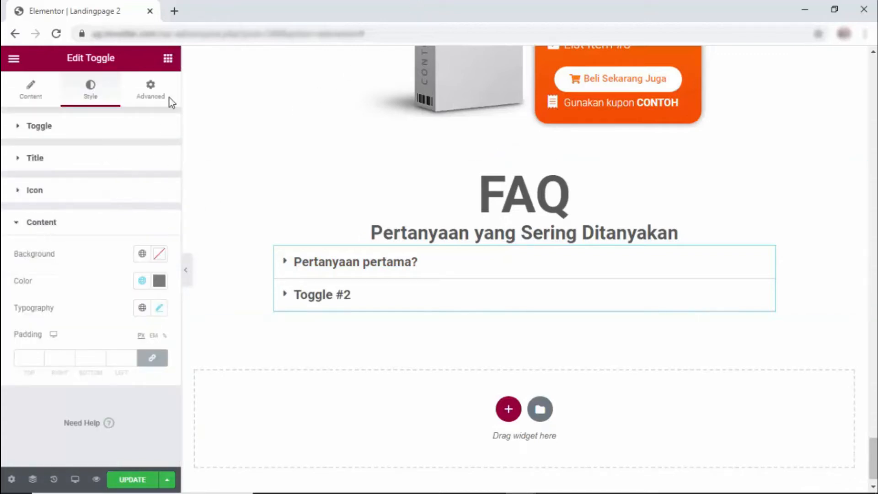
Duplicate the whole FAQ section.
left_click(167, 58)
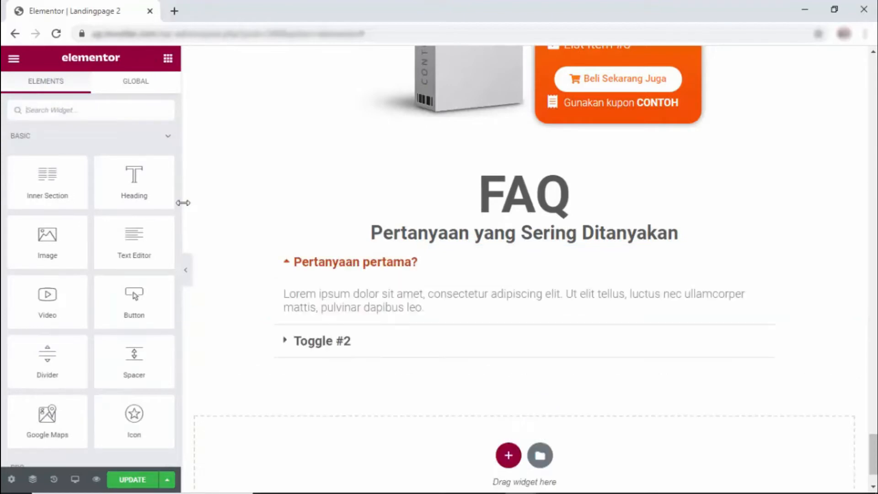
right_click(524, 163)
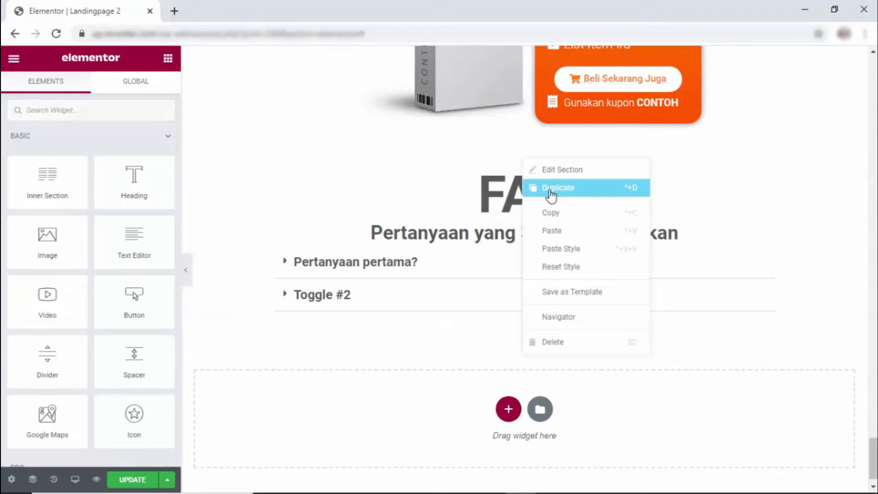
left_click(552, 187)
scroll(525, 284, "down", 5)
Change the subtitle heading in the duplicated section to "Frequently Asked Questions".
left_click(506, 196)
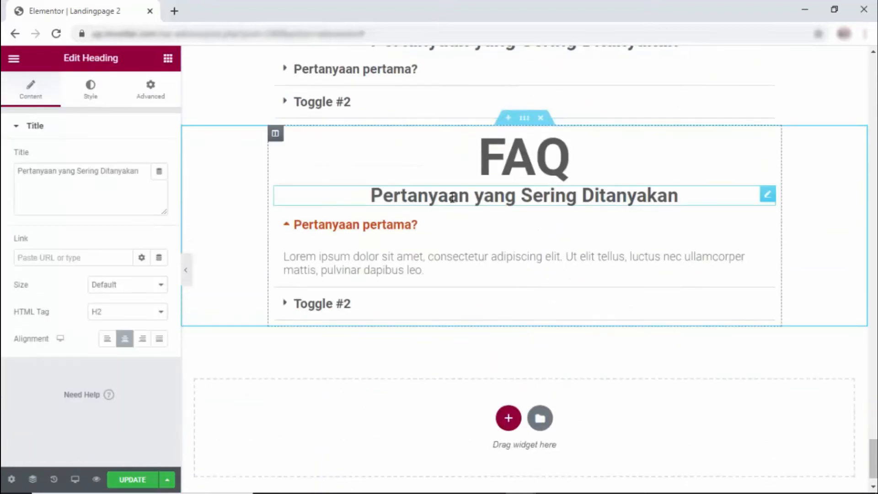
triple_click(112, 171)
type("Frequently Asked Questions")
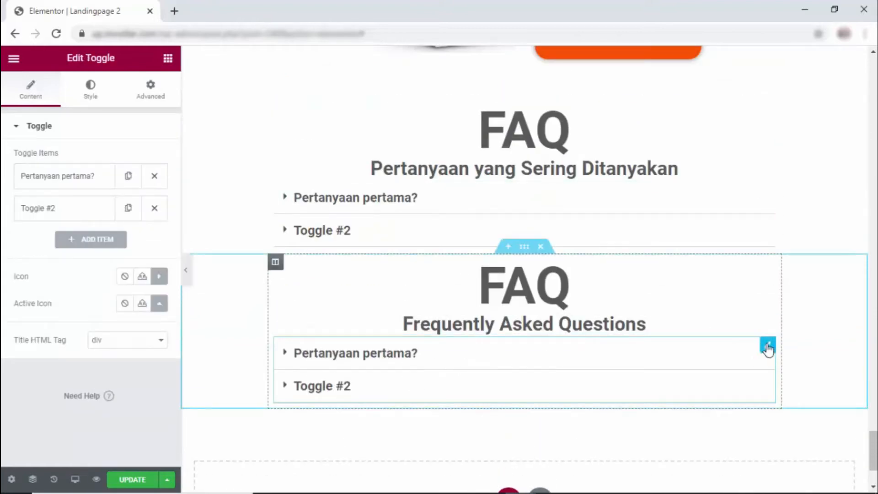
Replace the duplicated section's Toggle widget with an Accordion widget and test collapsing its first item.
right_click(769, 348)
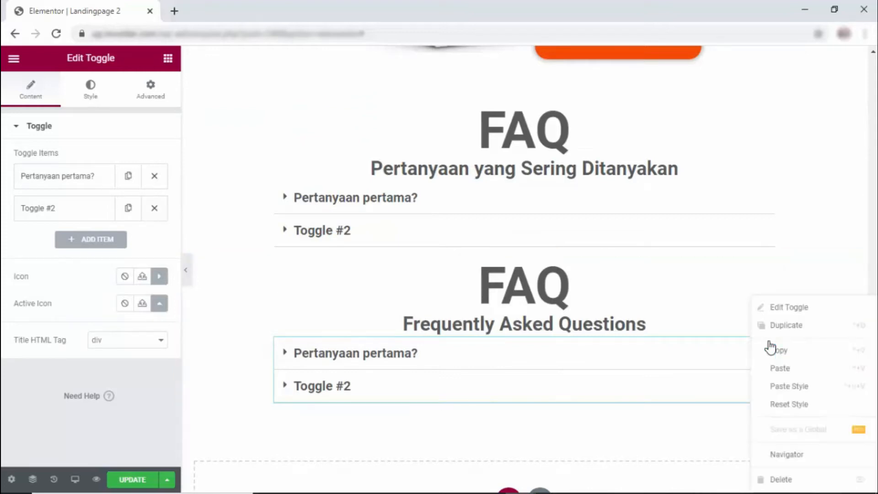
left_click(781, 480)
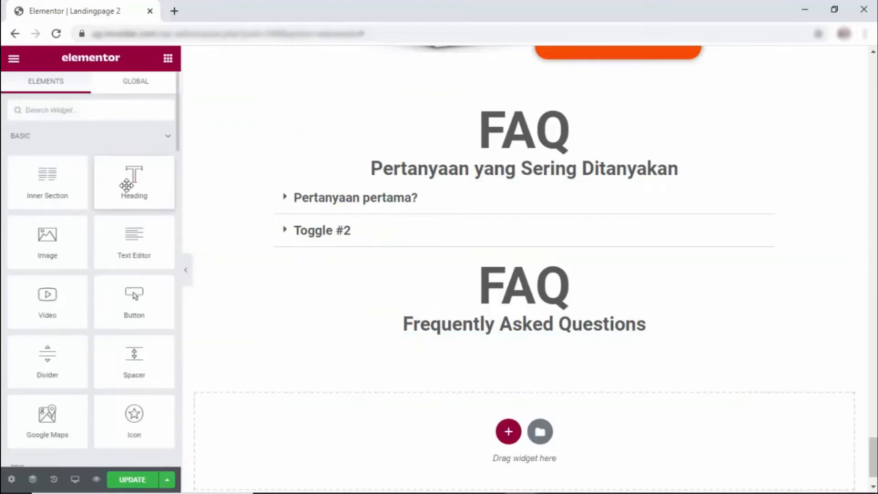
scroll(125, 187, "down", 2)
scroll(125, 188, "down", 20)
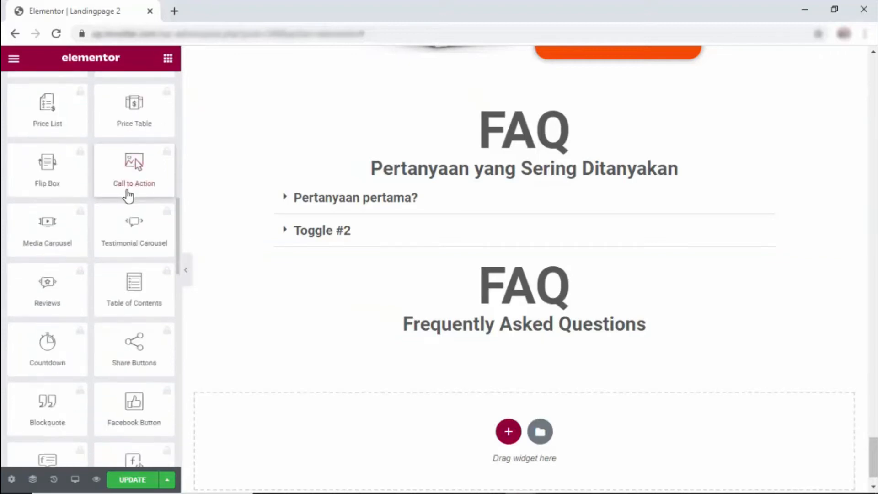
scroll(135, 198, "down", 4)
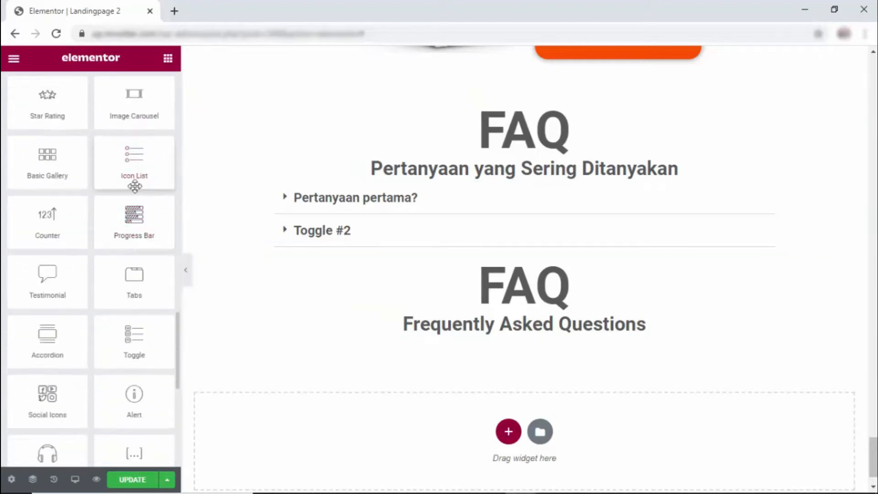
left_click_drag(52, 334, 416, 357)
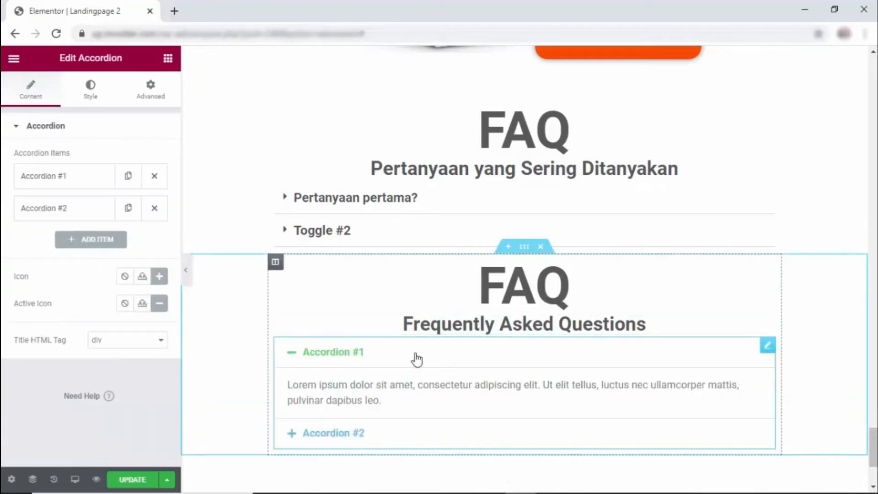
left_click(289, 354)
left_click(293, 360)
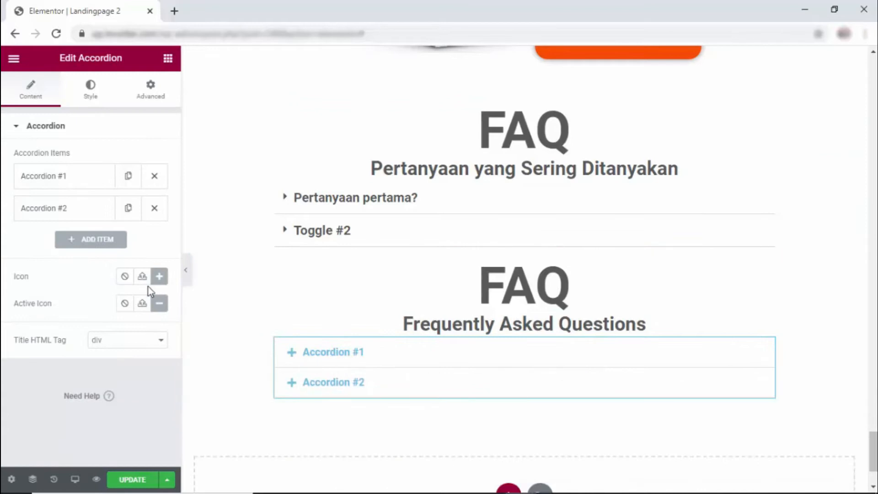
Set the accordion's icon alignment to End and test collapsing and expanding the first item.
left_click(92, 91)
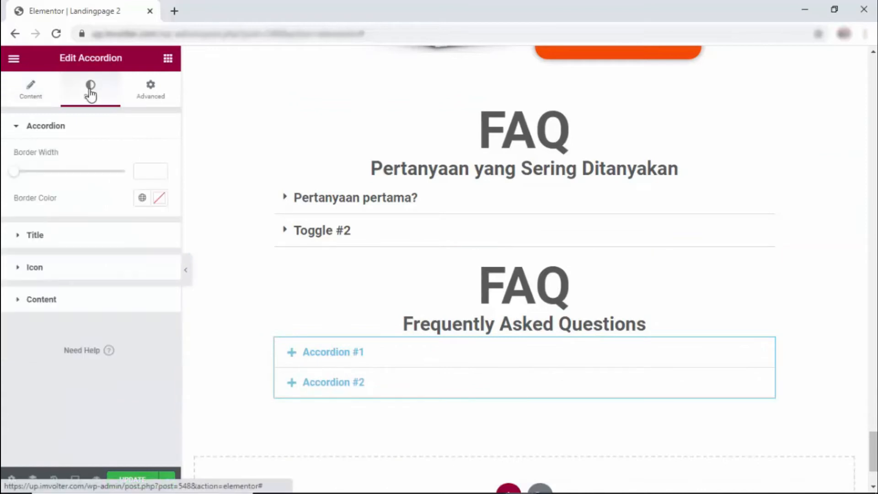
left_click(23, 270)
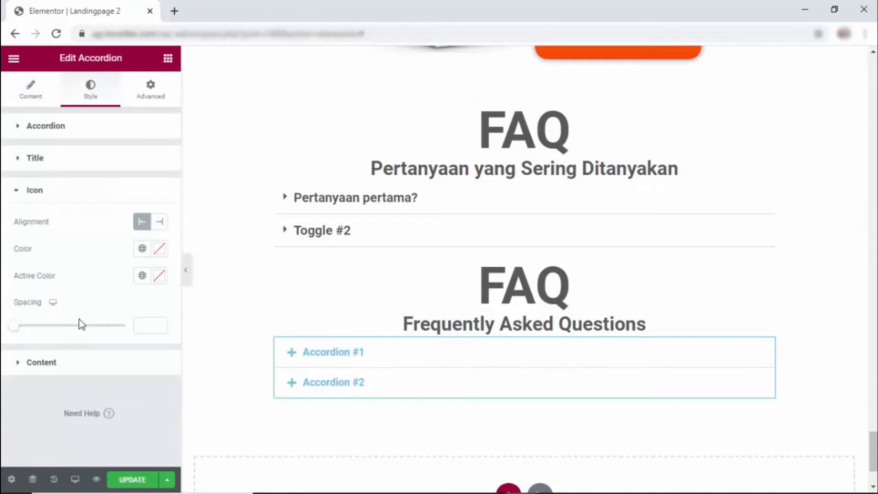
left_click(162, 224)
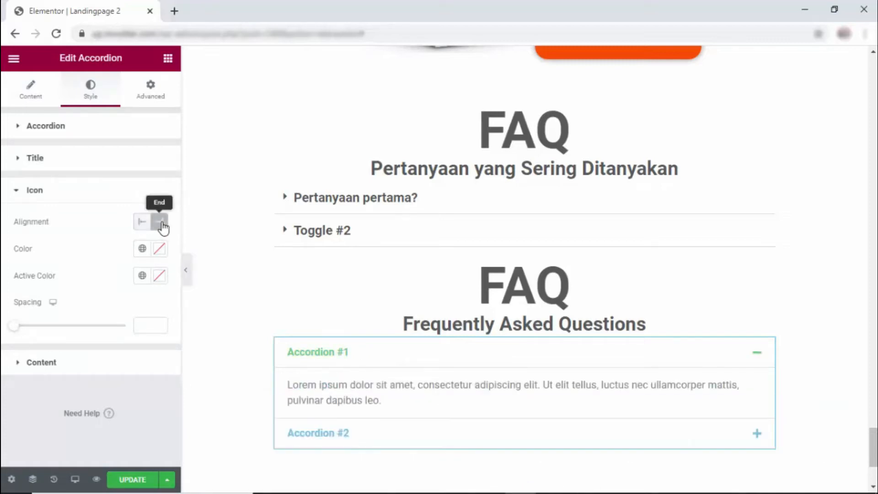
left_click(388, 362)
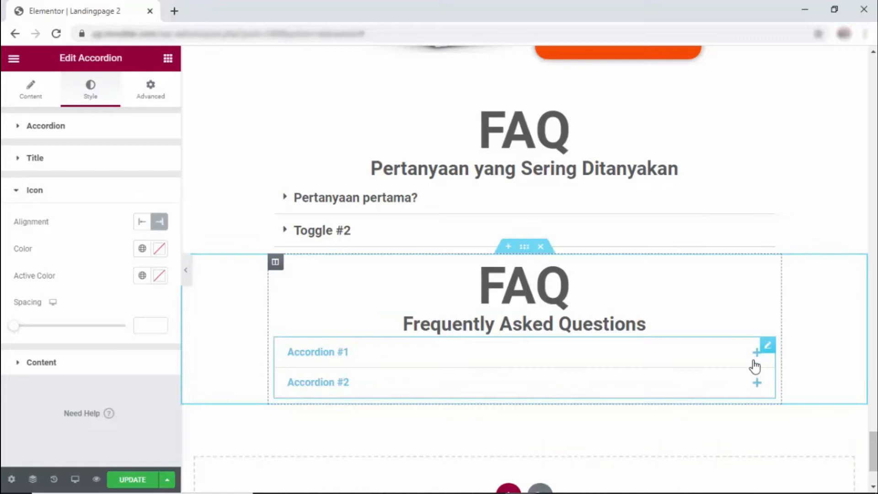
left_click(753, 364)
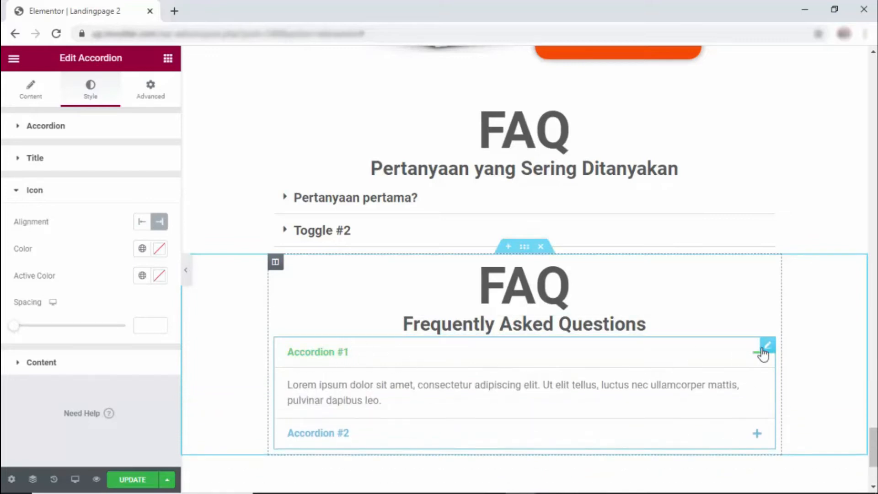
Set the accordion's icon to Caret down and its active icon to Caret up, then collapse the first item to check.
left_click(31, 88)
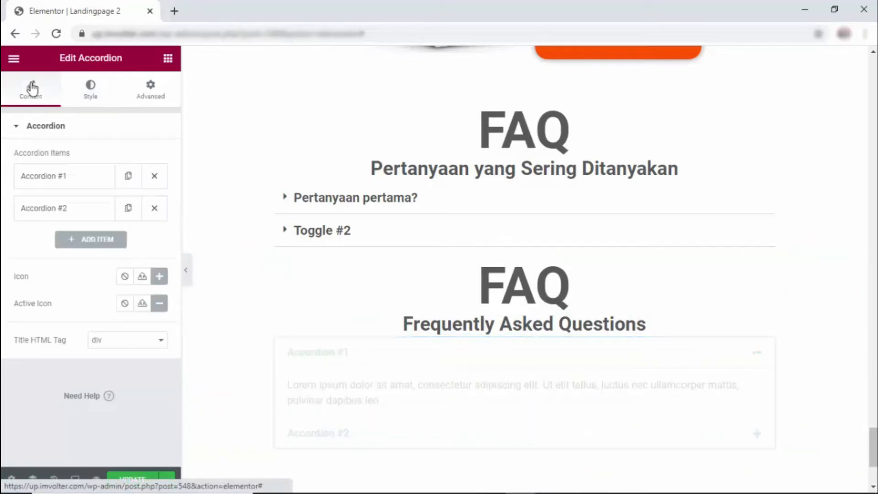
left_click(159, 278)
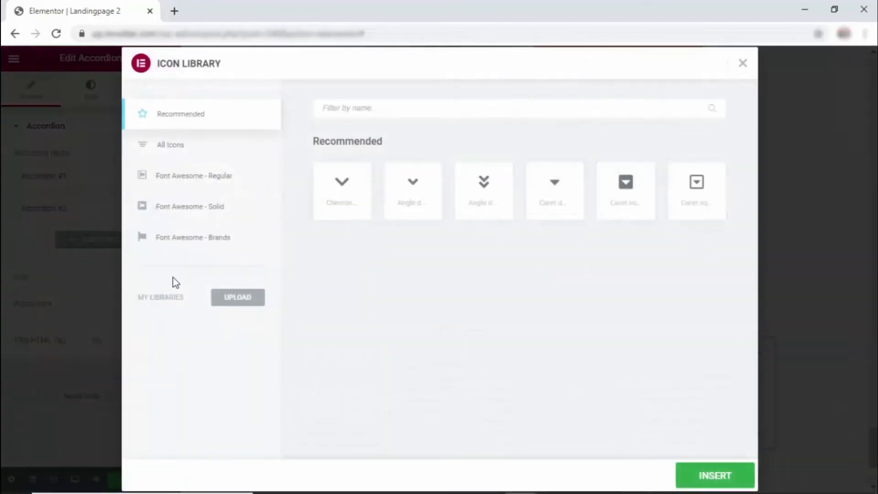
left_click(566, 188)
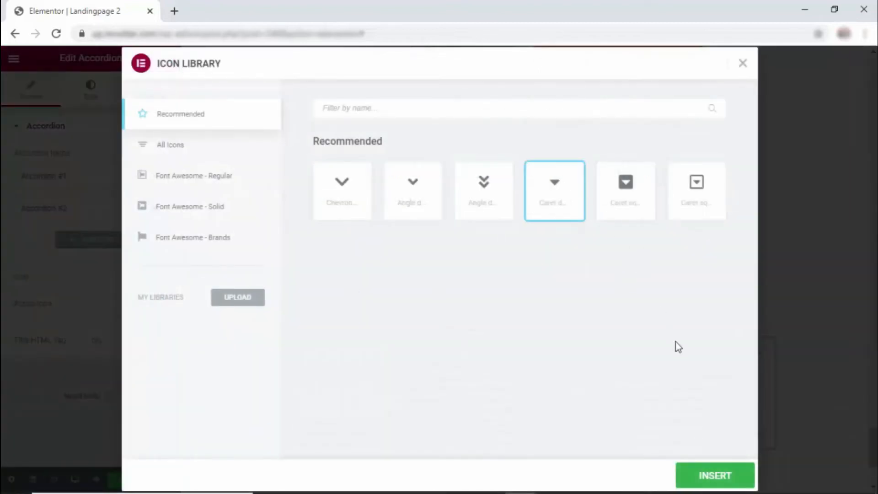
left_click(733, 471)
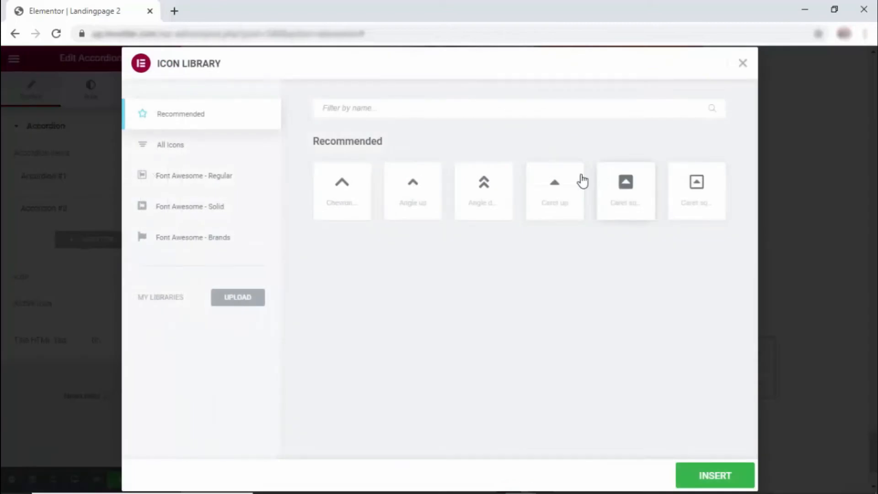
left_click(559, 200)
left_click(700, 476)
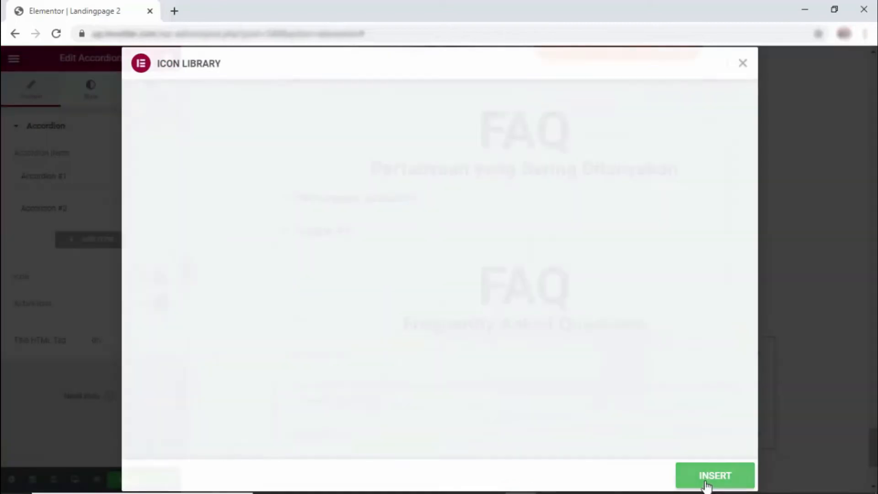
left_click(377, 364)
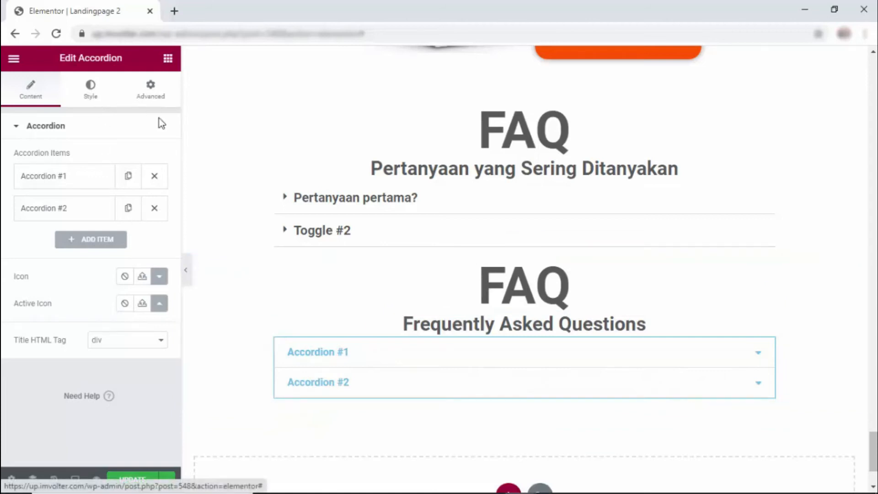
Set the accordion's icon color to red (#E70F0F) and collapse the first item to check it.
left_click(87, 92)
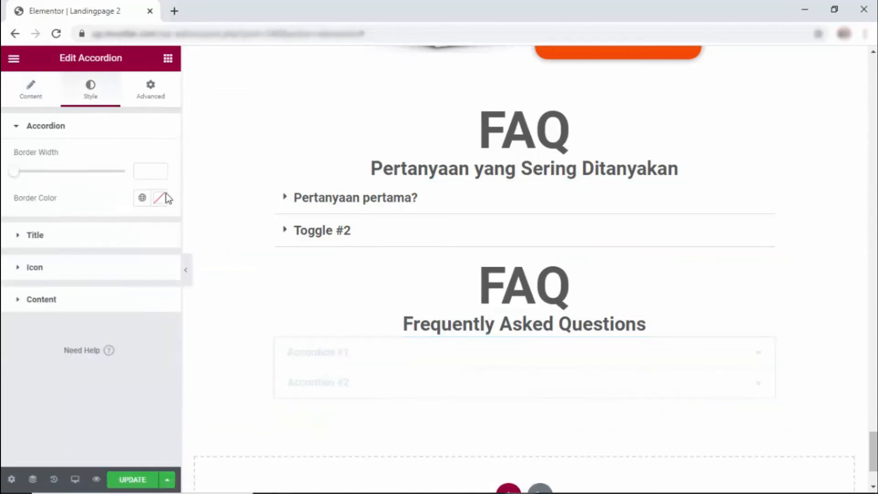
left_click(68, 268)
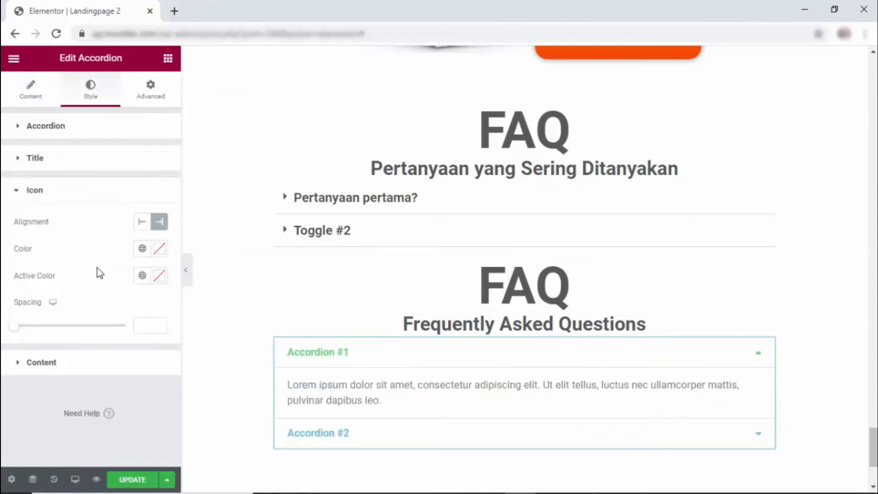
left_click(159, 250)
left_click(231, 305)
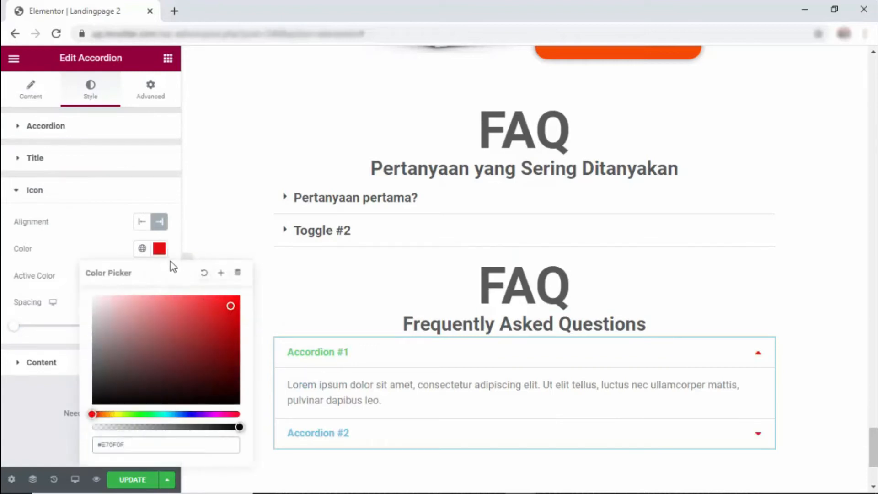
left_click(161, 251)
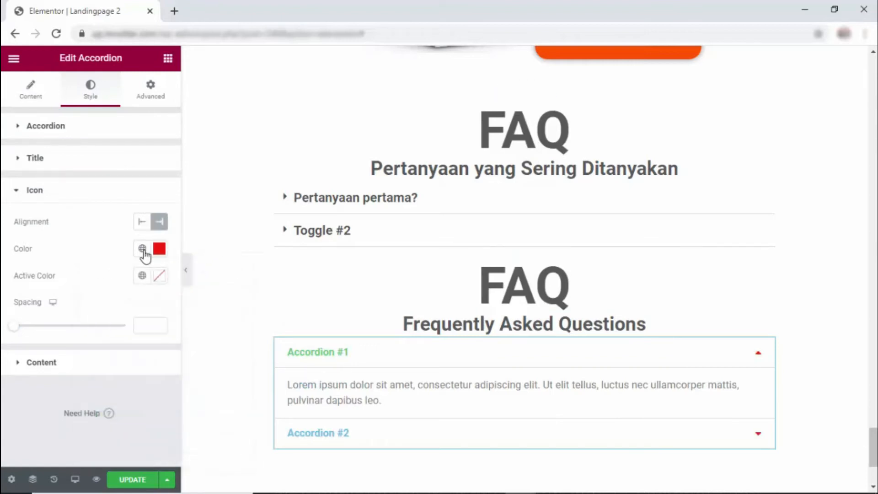
left_click(741, 362)
Set the accordion's active icon color to near-black (#262525) and test expanding and collapsing the first item.
left_click(160, 275)
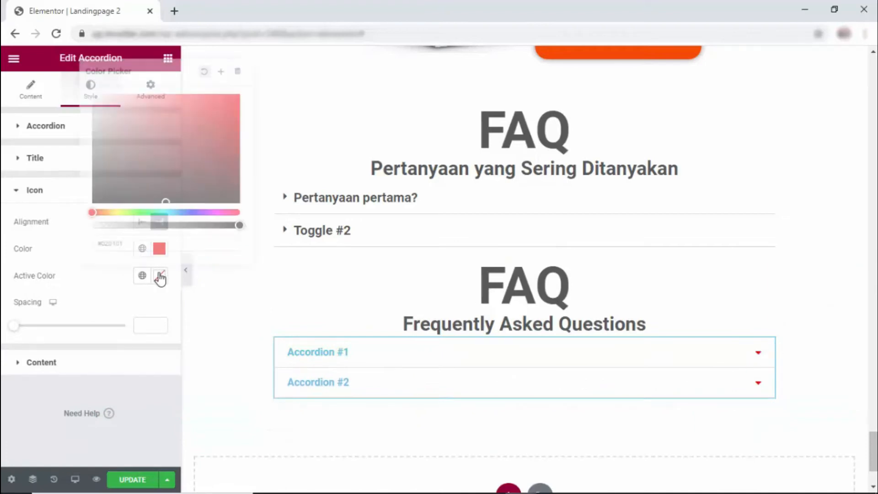
left_click(98, 187)
left_click(731, 363)
left_click(733, 363)
left_click(289, 353)
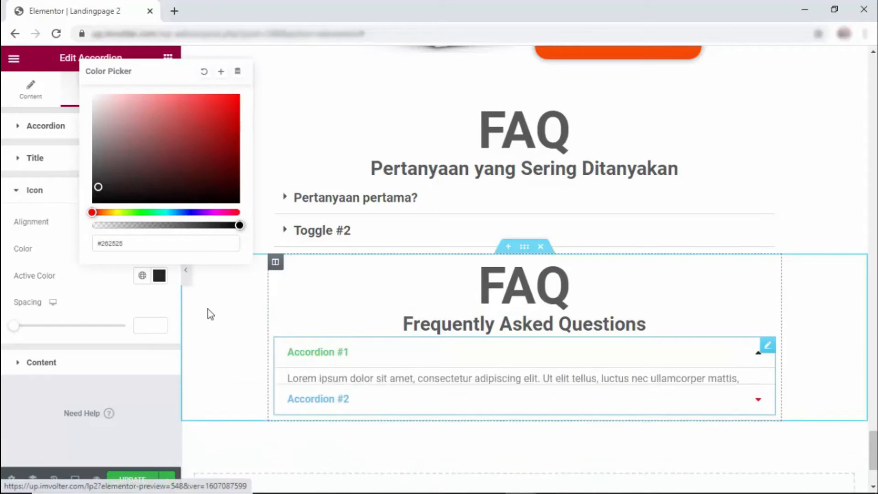
Open the first accordion item to examine its title and description fields, and look over the headings of both FAQ sections.
left_click(29, 95)
left_click(73, 179)
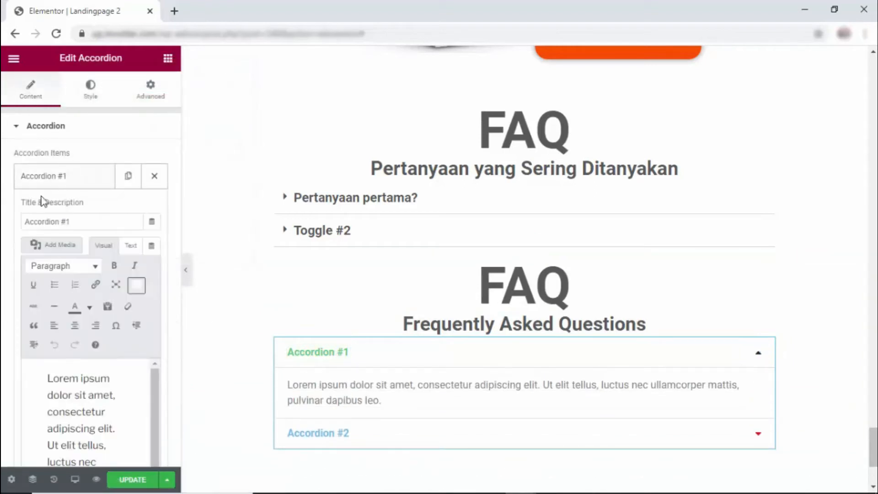
left_click_drag(80, 221, 10, 221)
left_click(71, 389)
scroll(71, 389, "down", 2)
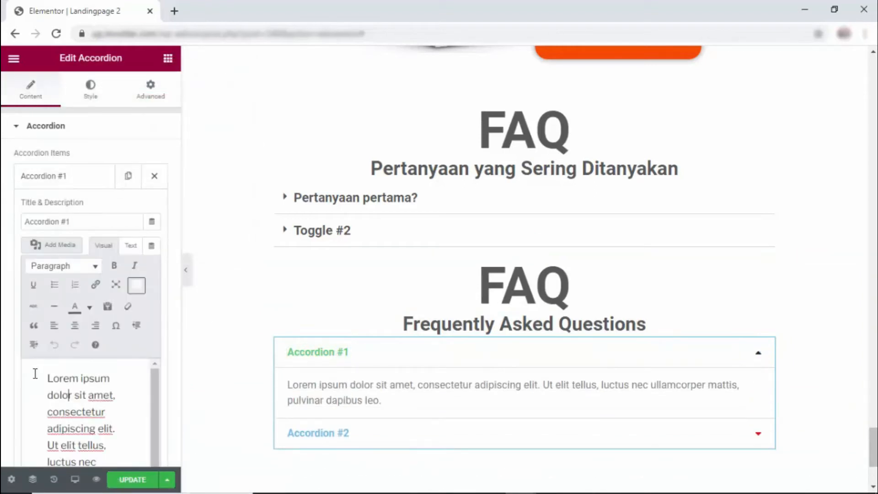
left_click(343, 270)
left_click(434, 166)
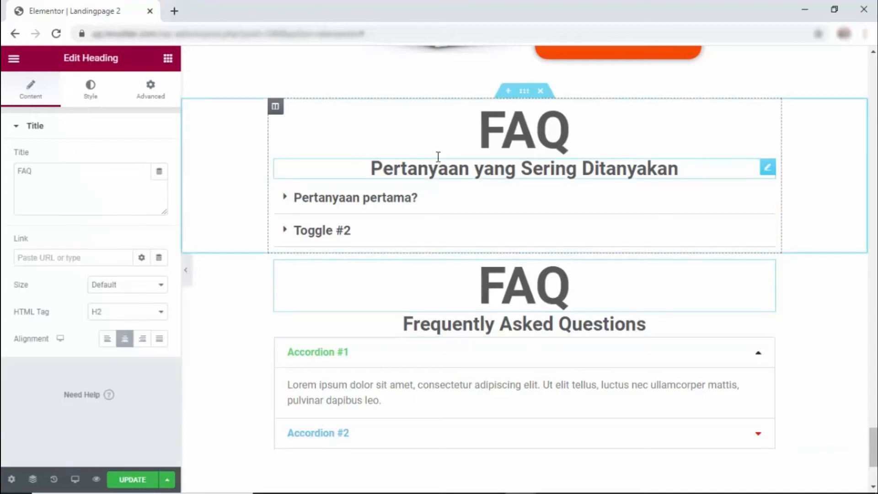
scroll(370, 211, "down", 3)
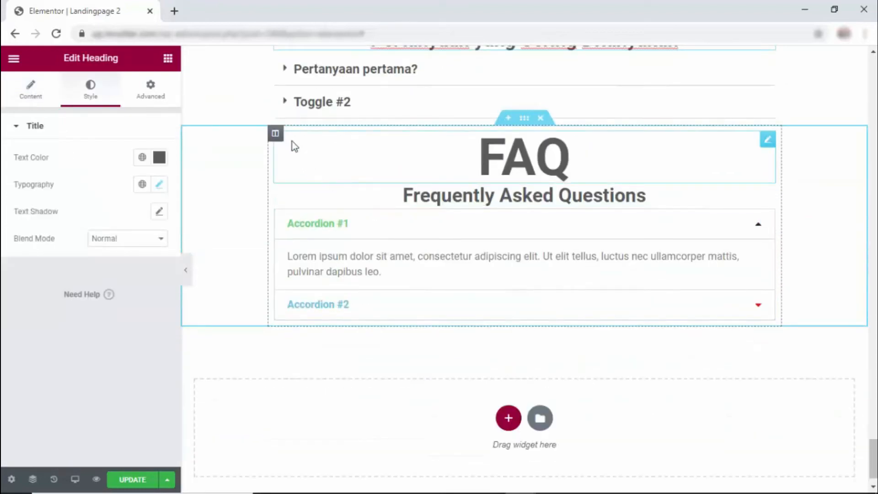
Try a box shadow on the column of the first FAQ section and reset it to default.
left_click(274, 134)
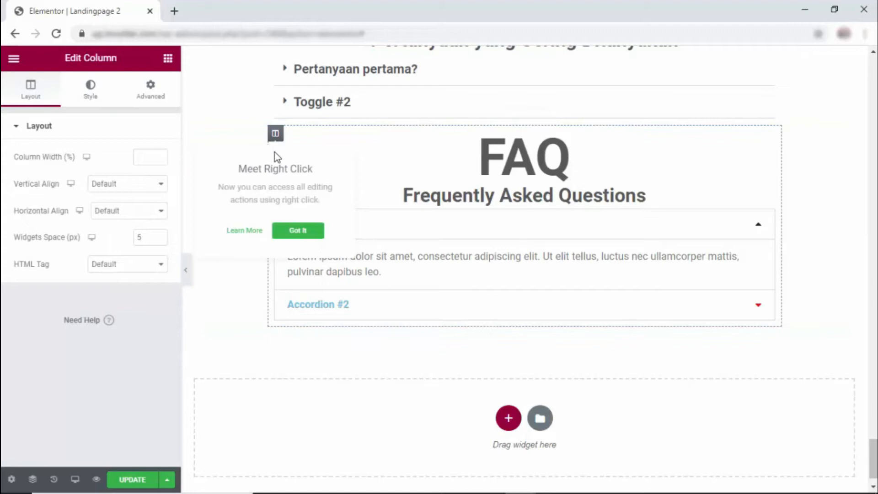
scroll(547, 163, "up", 3)
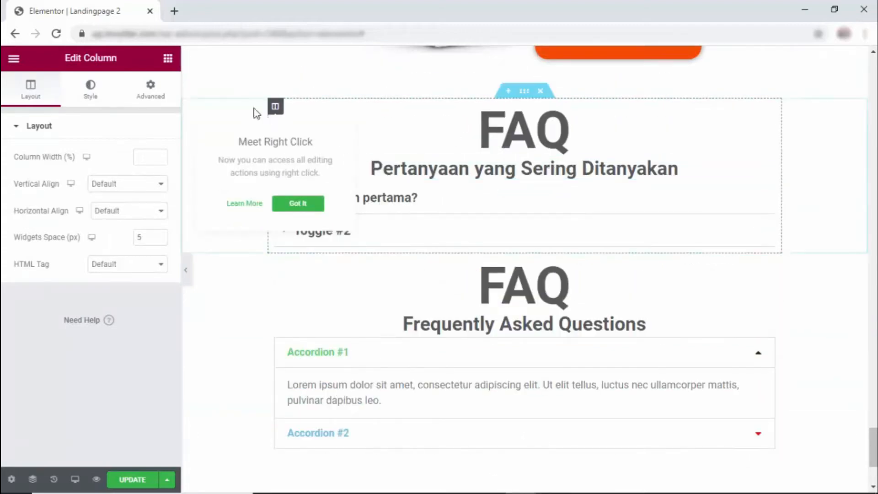
left_click(93, 92)
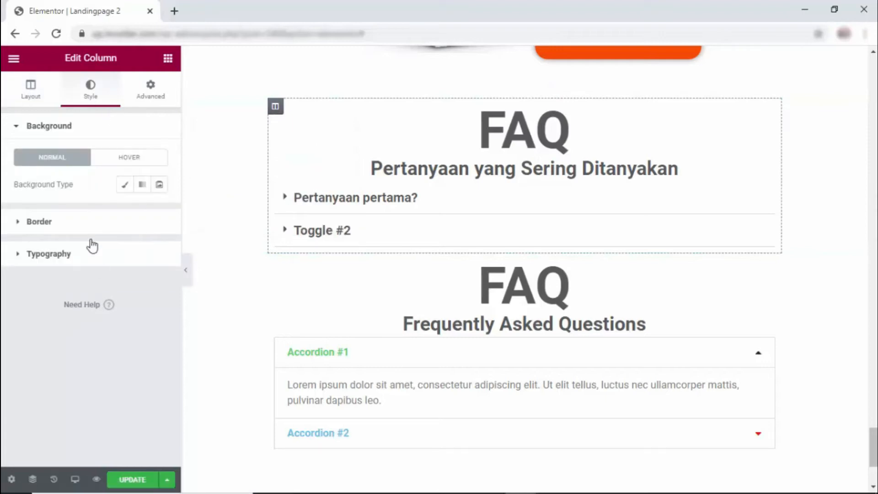
left_click(85, 223)
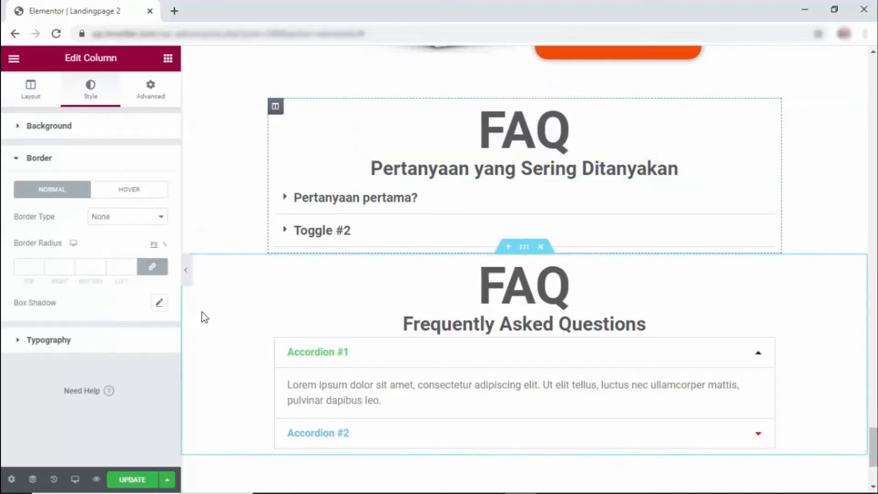
left_click(154, 305)
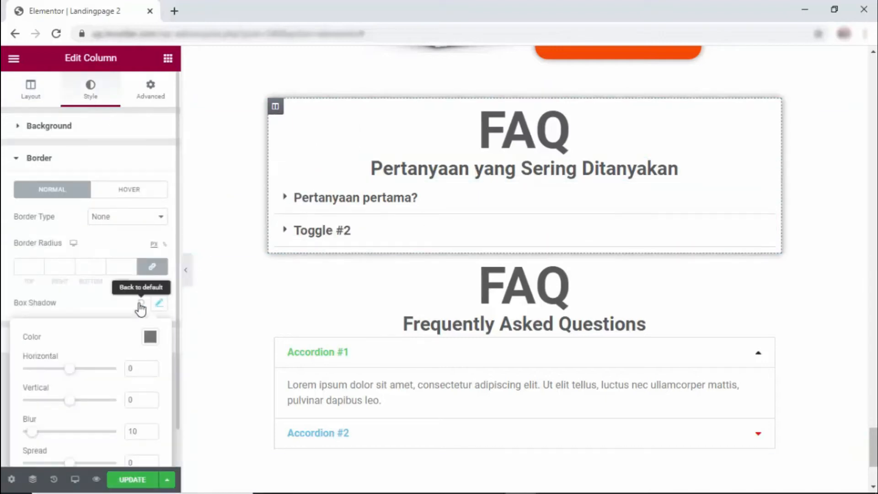
left_click(140, 306)
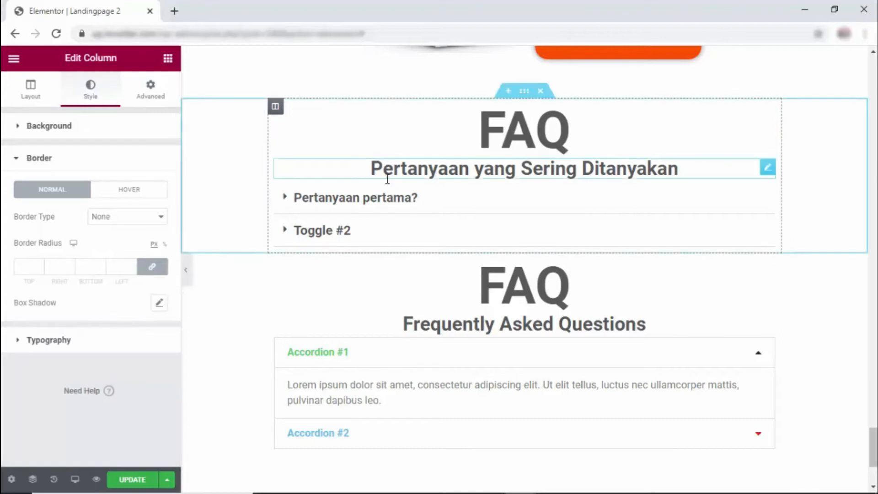
Give the first FAQ section's column a solid border with a width of 1 on all sides and a grey color.
scroll(205, 217, "up", 2)
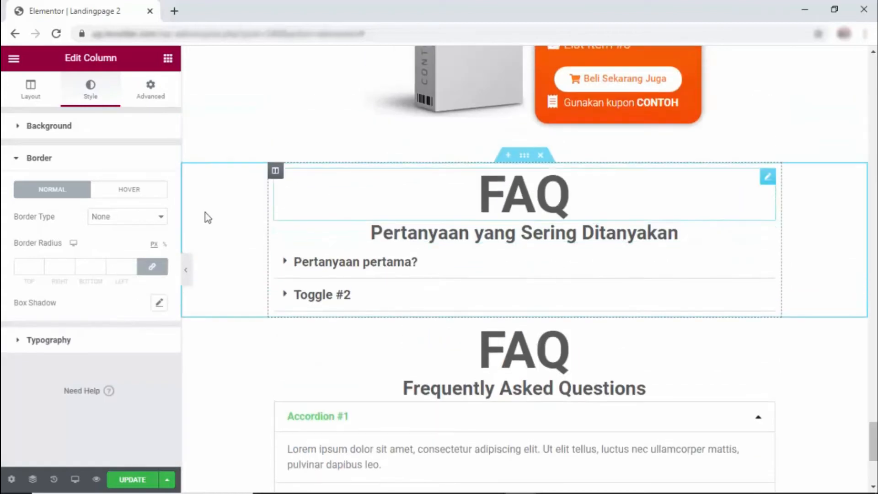
left_click(131, 223)
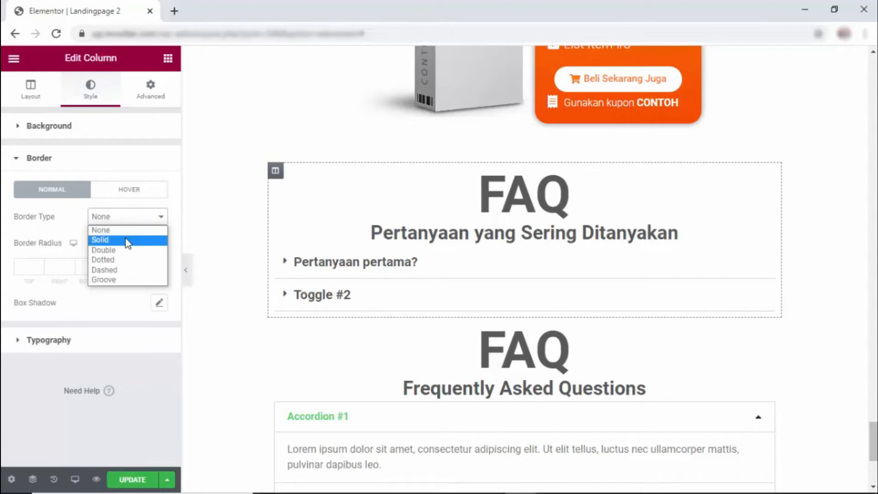
left_click(128, 239)
left_click(132, 265)
left_click(158, 309)
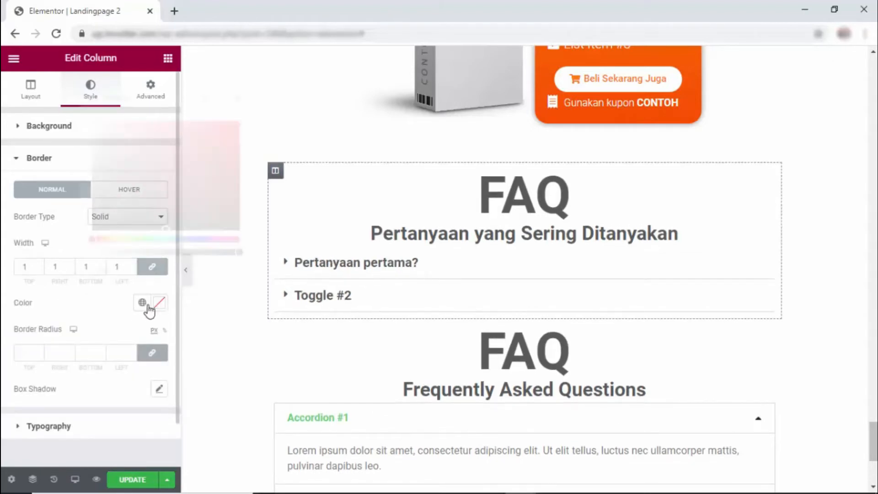
left_click(93, 145)
left_click_drag(93, 145, 96, 163)
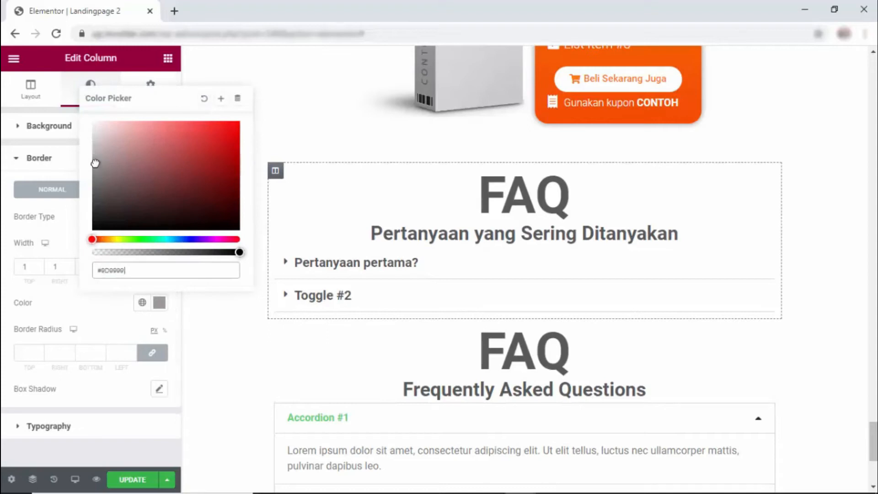
left_click(158, 310)
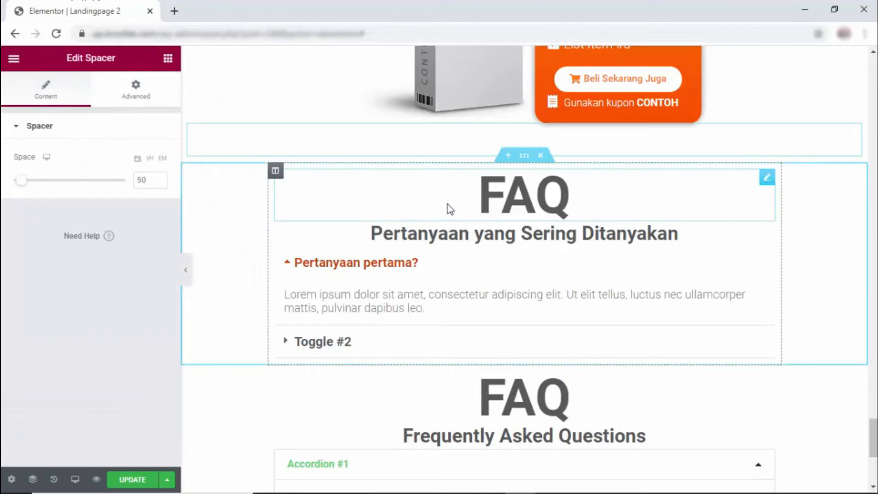
Insert a two-column Inner Section between the first FAQ section's subtitle and its Toggle widget.
scroll(659, 321, "down", 3)
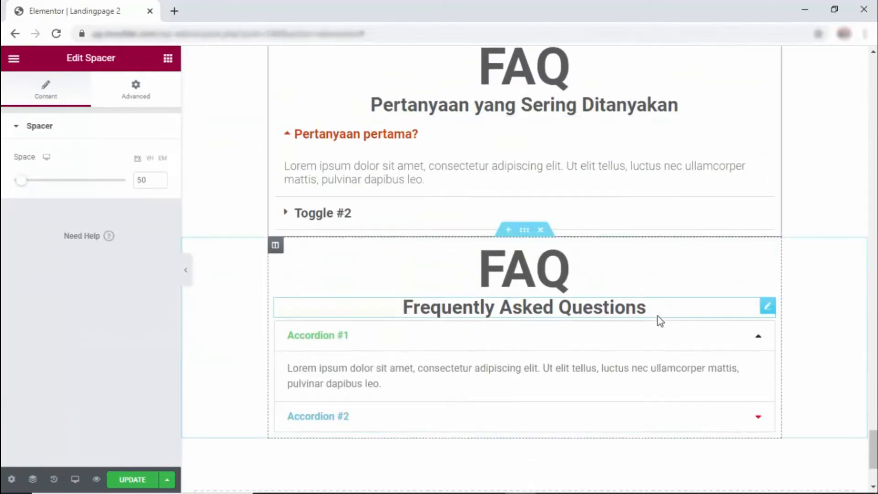
scroll(540, 219, "up", 3)
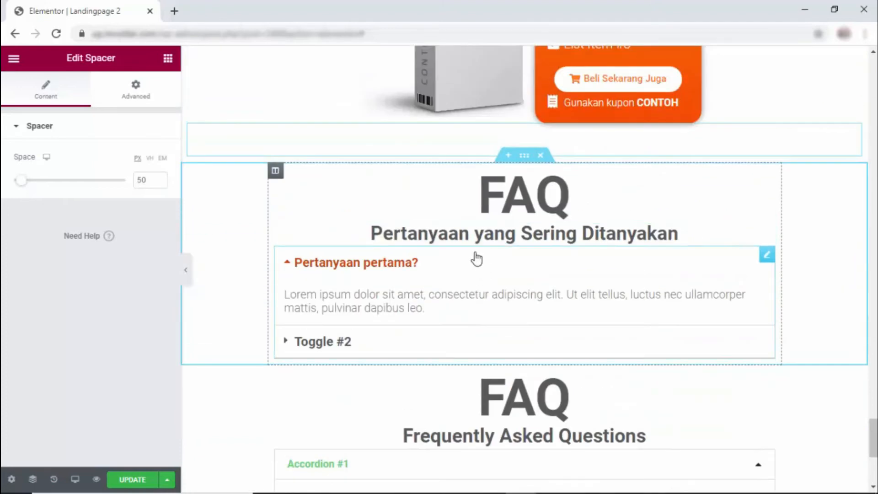
left_click(168, 61)
left_click_drag(47, 183, 447, 215)
left_click_drag(667, 263, 608, 220)
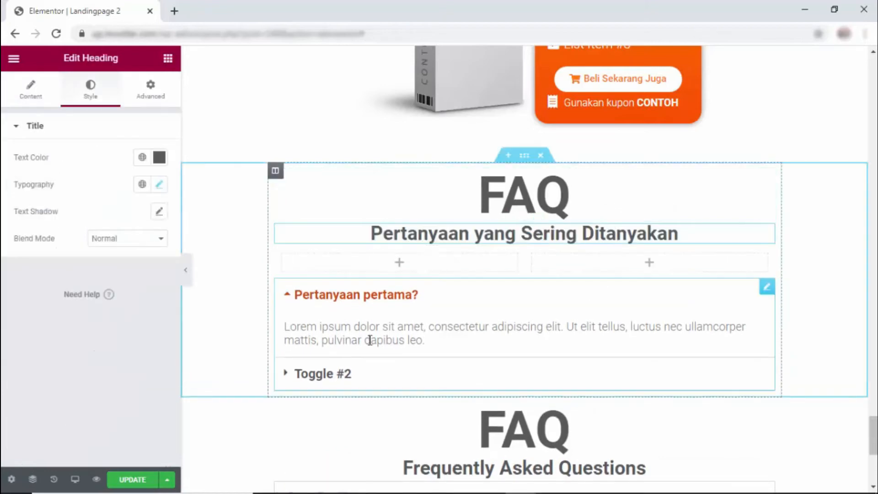
Move the Toggle widget into the inner section's first column and test expanding and collapsing its items.
left_click_drag(767, 291, 455, 261)
left_click(296, 271)
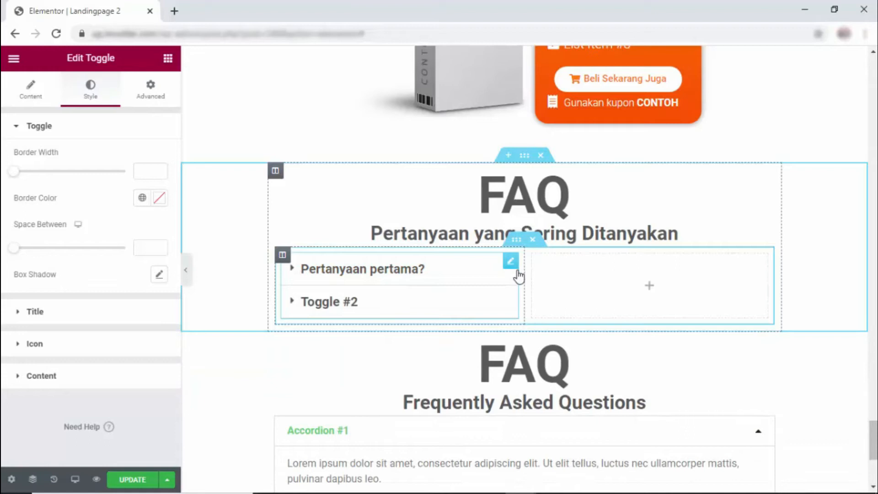
left_click(294, 303)
left_click(293, 303)
Duplicate the Toggle widget and move the copy into the inner section's empty second column.
right_click(513, 265)
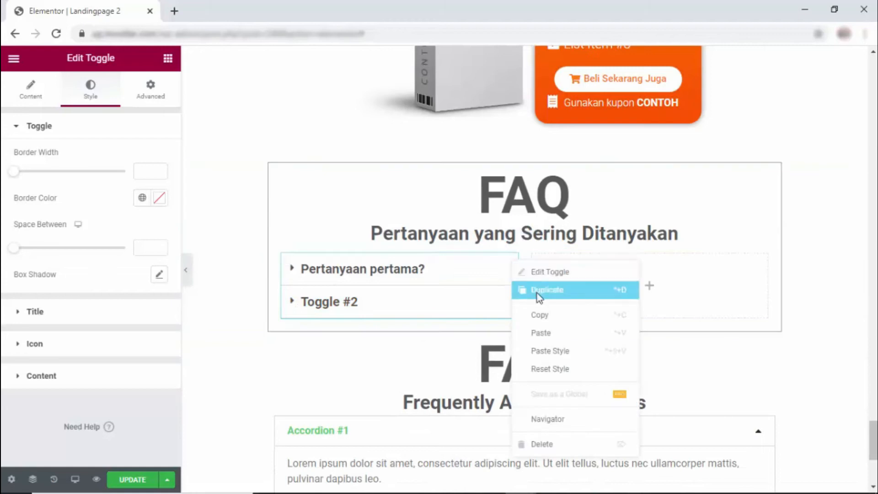
left_click(537, 293)
left_click_drag(514, 340, 601, 320)
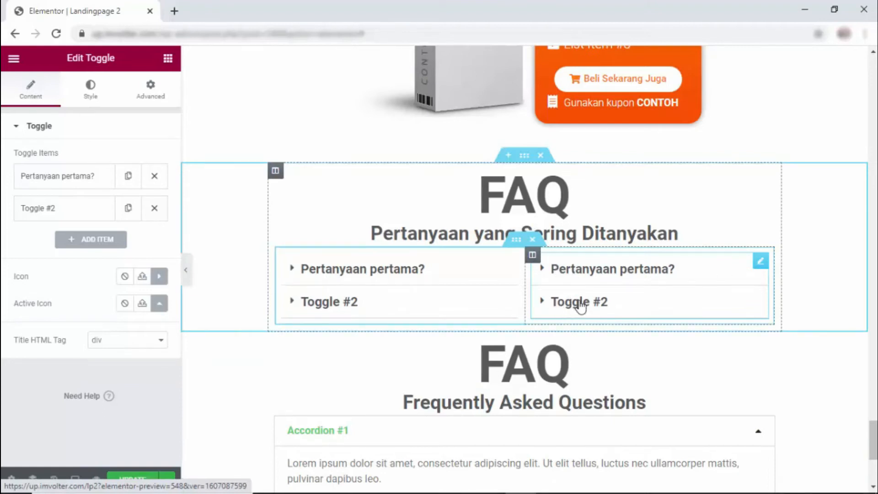
Review the two-column toggle layout and the accordion section, and collapse the accordion's first item.
scroll(437, 158, "down", 3)
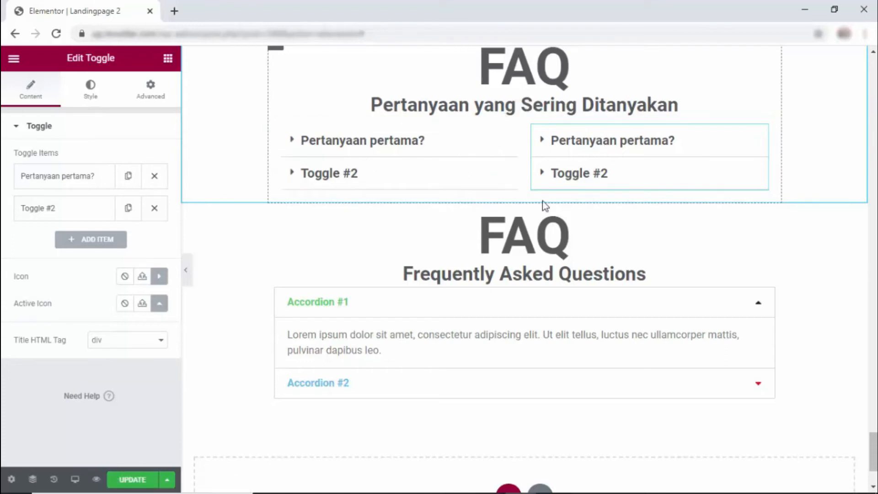
scroll(544, 206, "up", 3)
left_click(727, 235)
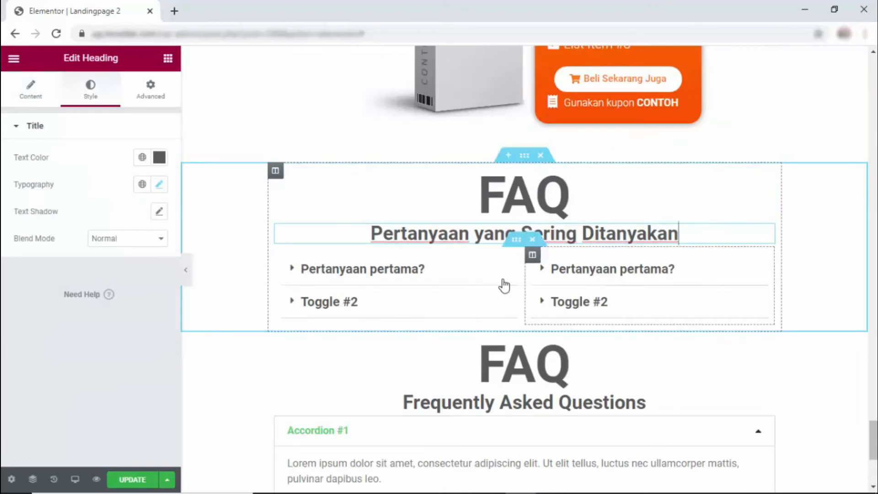
scroll(640, 302, "down", 3)
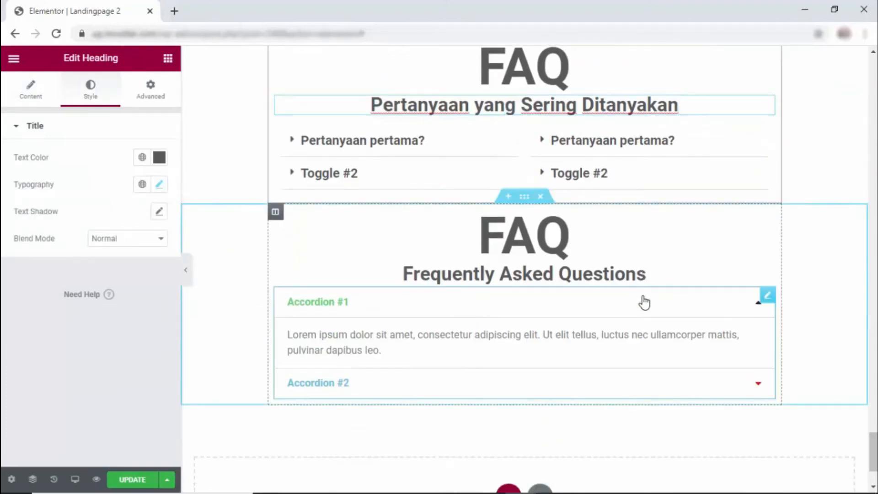
left_click(765, 307)
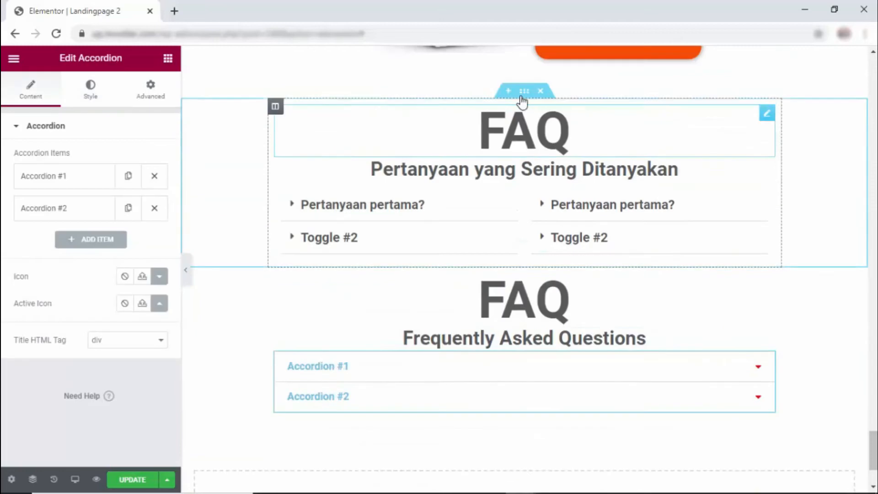
Duplicate the bordered FAQ section that contains the two-column toggles.
right_click(524, 93)
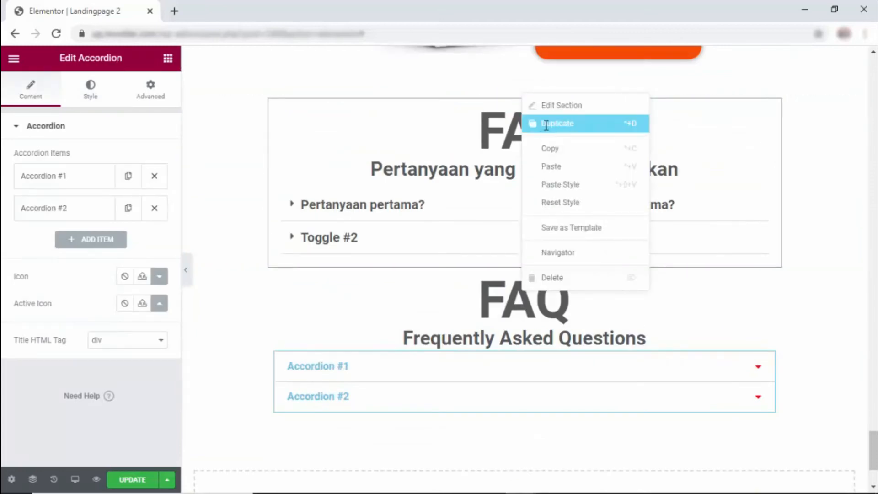
left_click(546, 124)
scroll(587, 263, "down", 3)
left_click(531, 160)
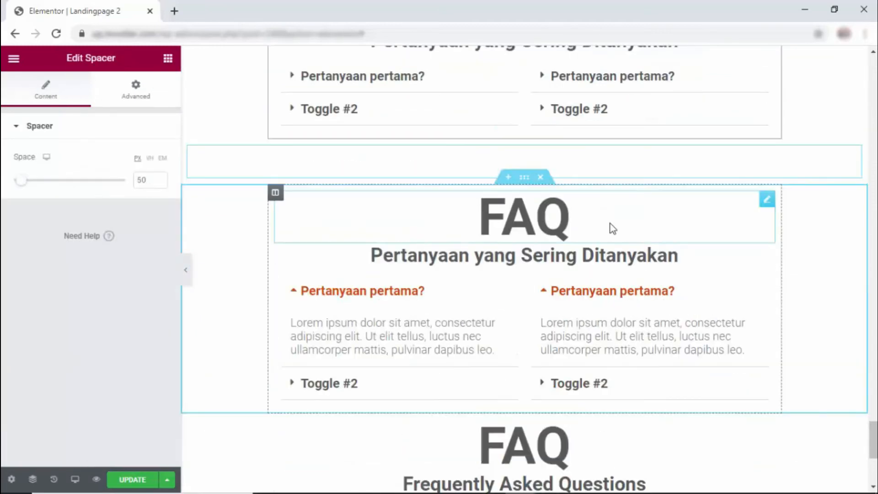
Delete the inner section's second column, including its Toggle widget, in the duplicated FAQ section.
left_click(613, 229)
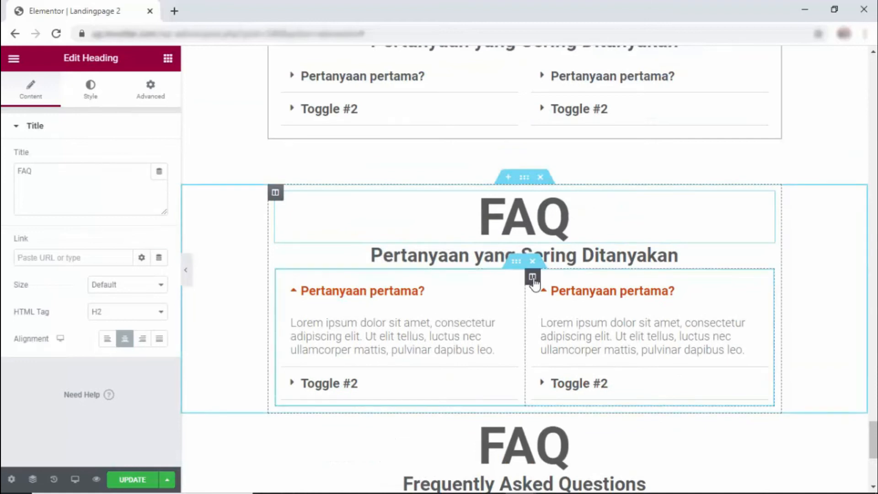
right_click(532, 278)
left_click(572, 463)
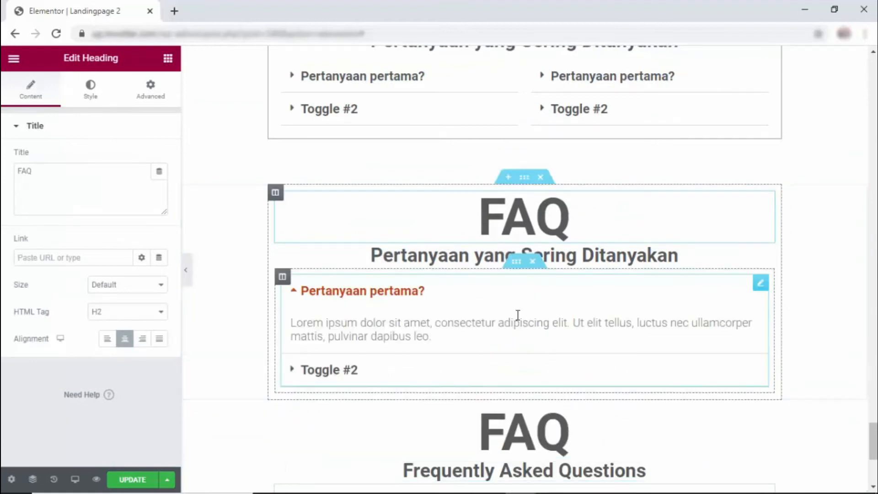
Remove the "Toggle #2" item from the duplicated FAQ section's Toggle widget and collapse the remaining item.
left_click(293, 295)
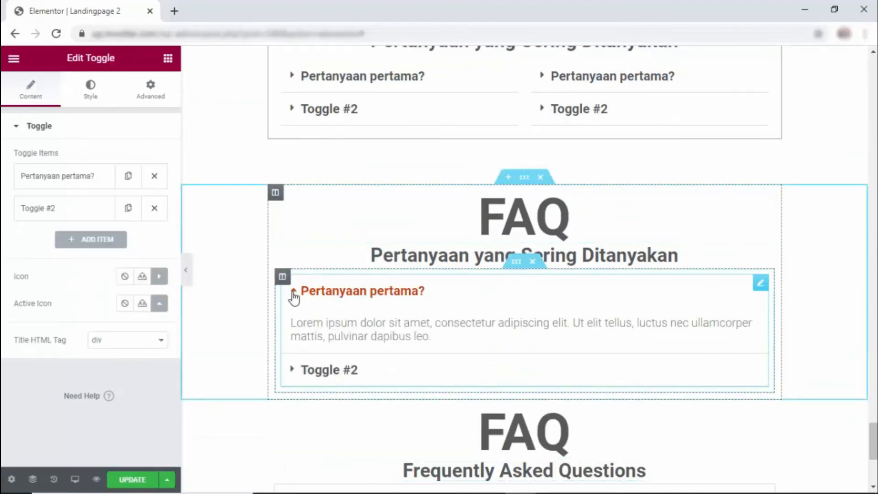
left_click(294, 298)
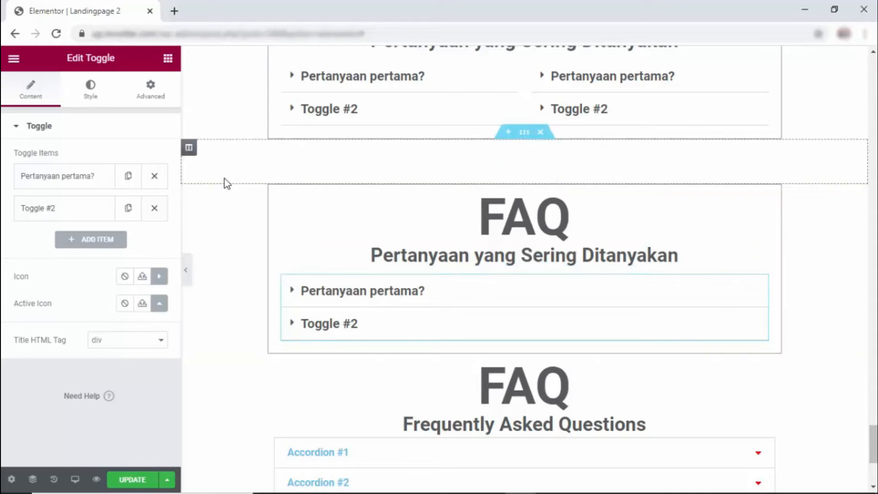
left_click(154, 208)
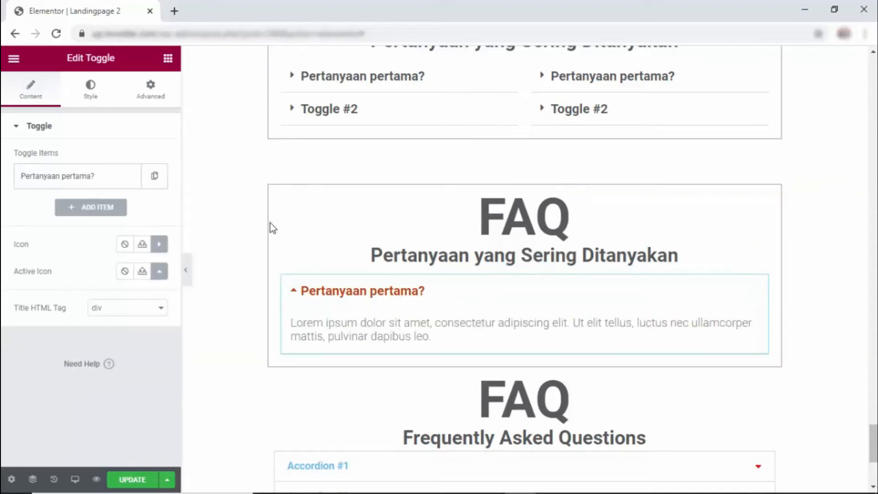
left_click(291, 290)
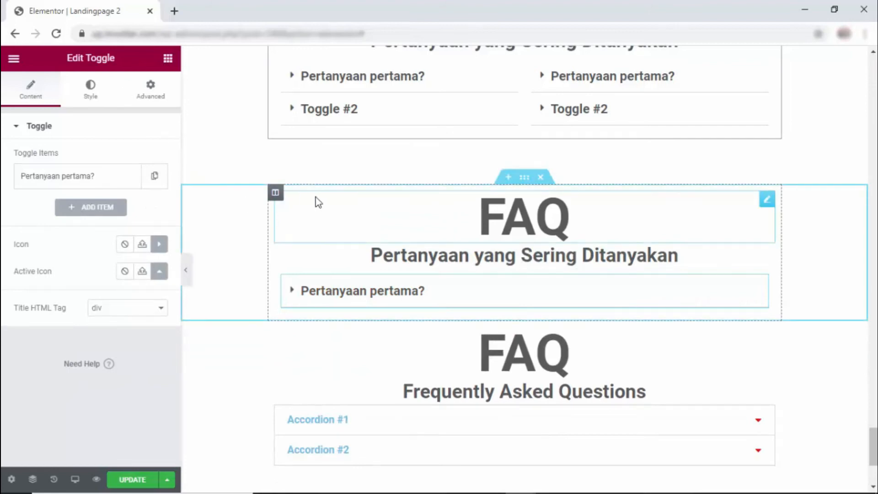
Set the border type of the duplicated FAQ section's outer column to None.
left_click(274, 193)
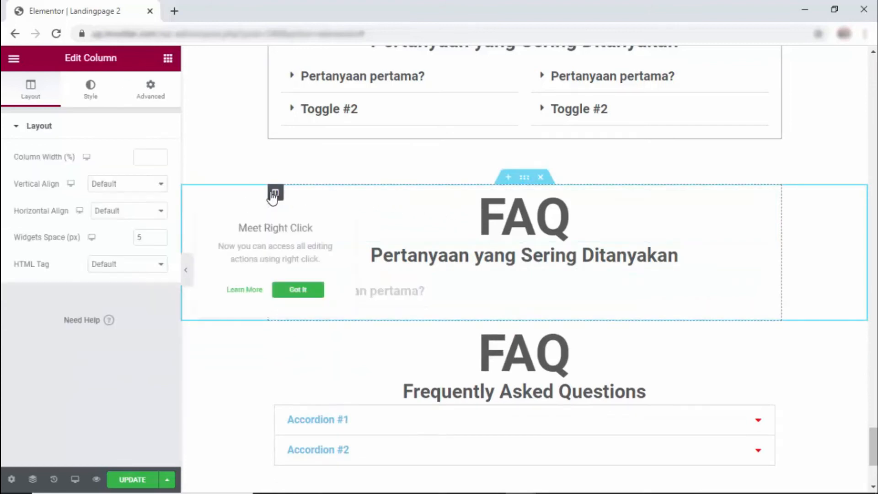
left_click(95, 98)
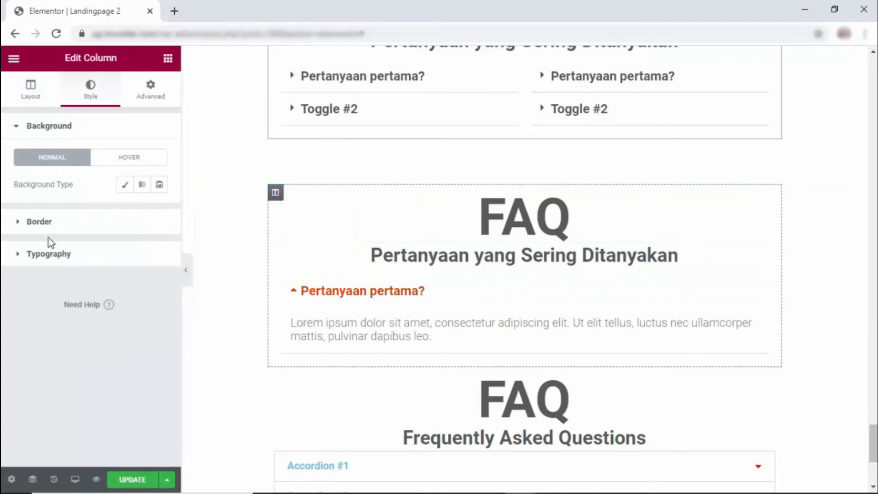
left_click(54, 227)
left_click(141, 219)
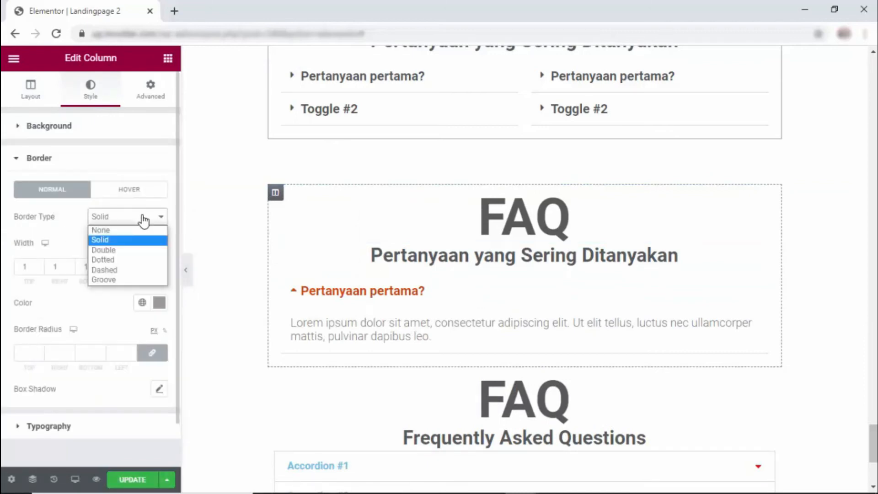
left_click(136, 231)
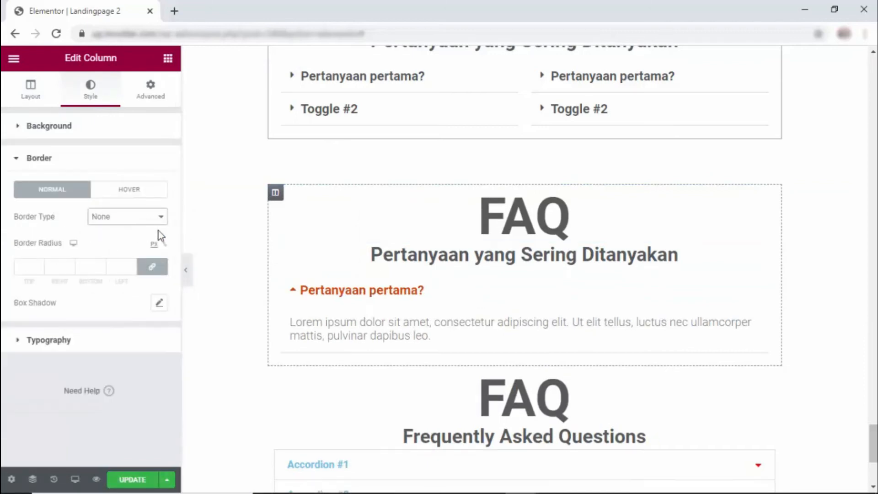
Collapse the "Pertanyaan pertama?" item and apply a box shadow to the inner section's column around it.
left_click(382, 258)
left_click(295, 293)
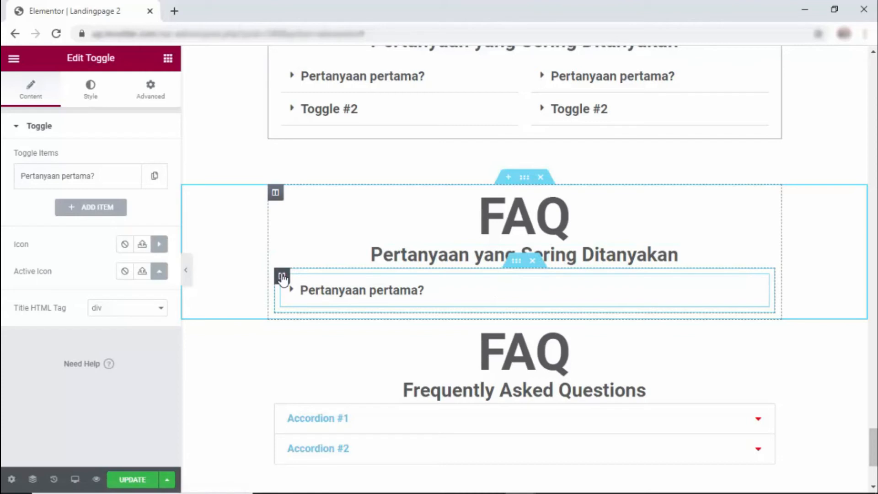
left_click(282, 277)
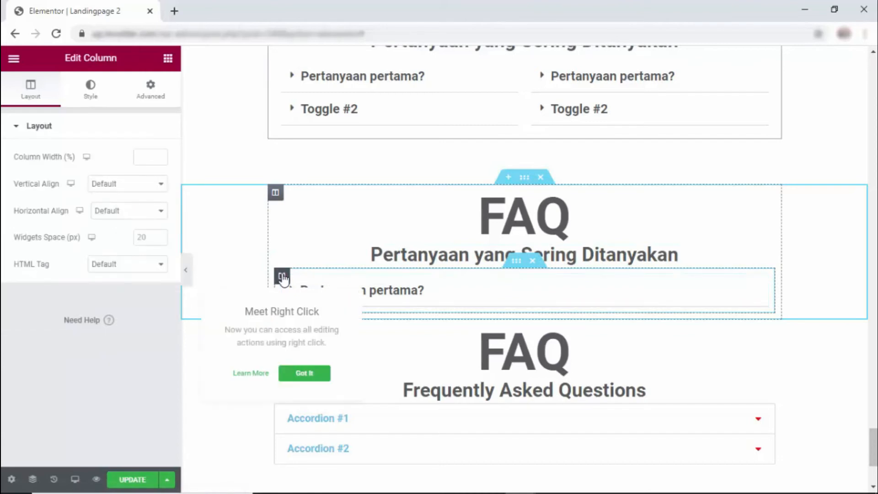
left_click(89, 97)
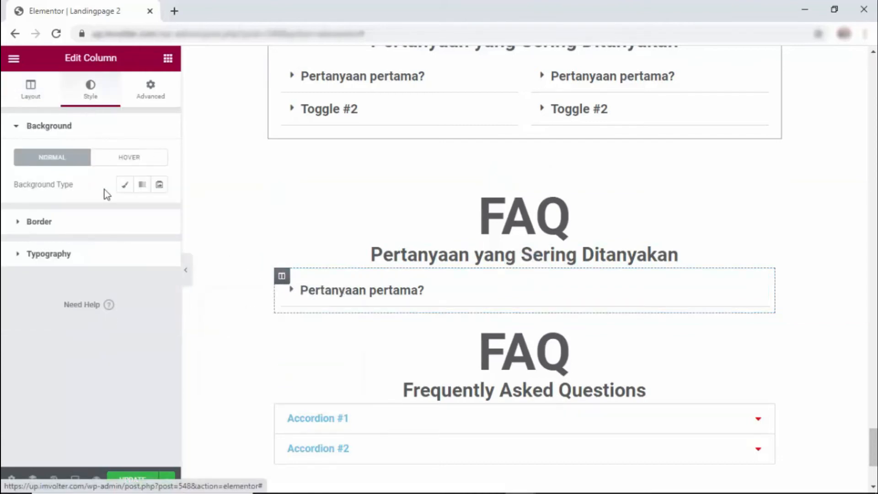
left_click(78, 223)
left_click(160, 304)
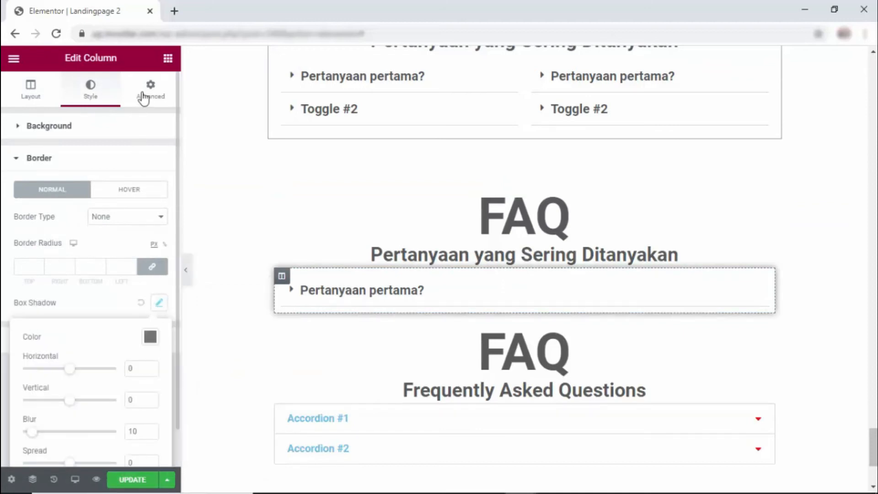
Insert a Spacer widget between the "Pertanyaan yang Sering Ditanyakan" subheading and the shadowed inner section.
left_click(168, 58)
left_click_drag(134, 361, 508, 258)
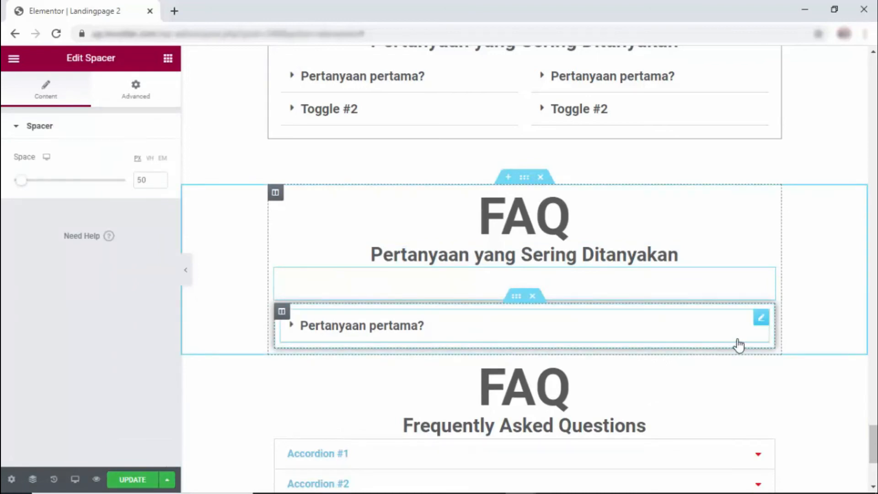
Set the border width of the Toggle widget in the shadowed box to 0.
left_click(762, 317)
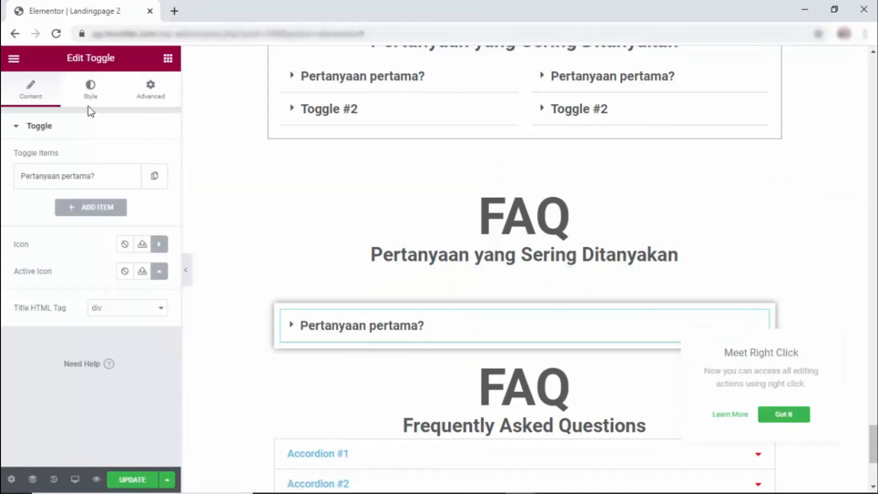
left_click(91, 90)
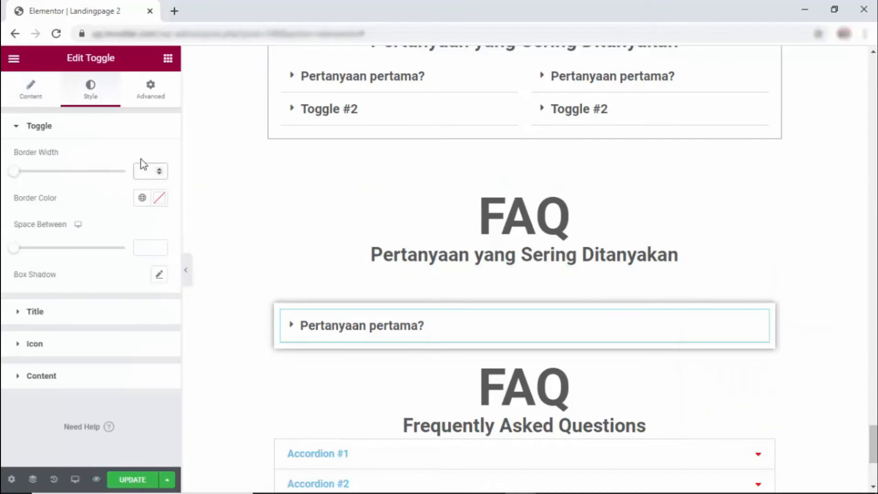
type("0")
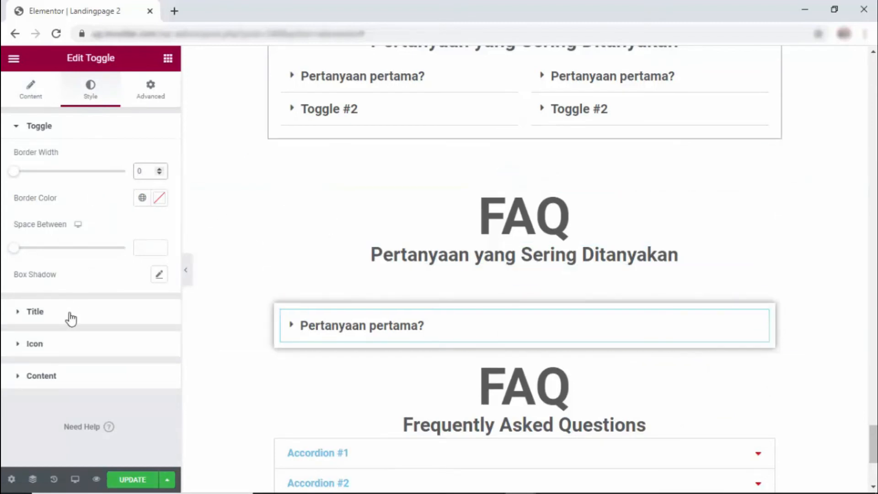
Color the Toggle widget's icon red, and check the item by expanding and collapsing it.
left_click(60, 351)
left_click(159, 249)
left_click(224, 308)
left_click(293, 255)
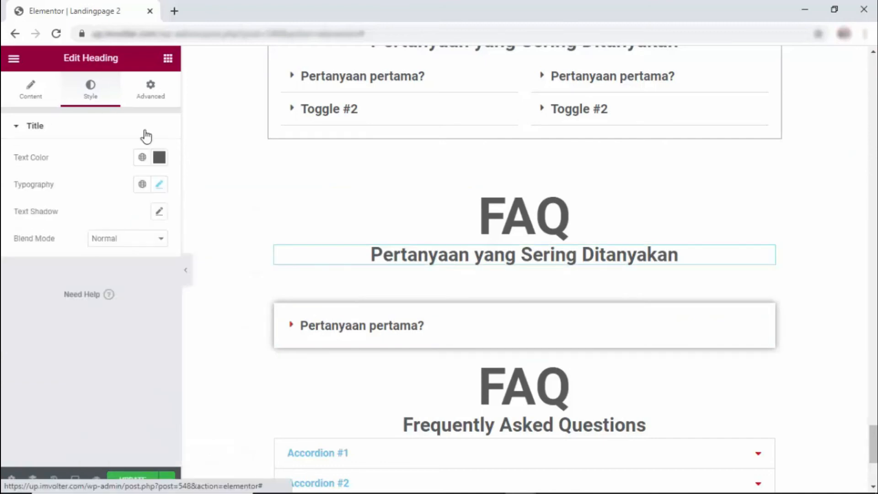
left_click(292, 329)
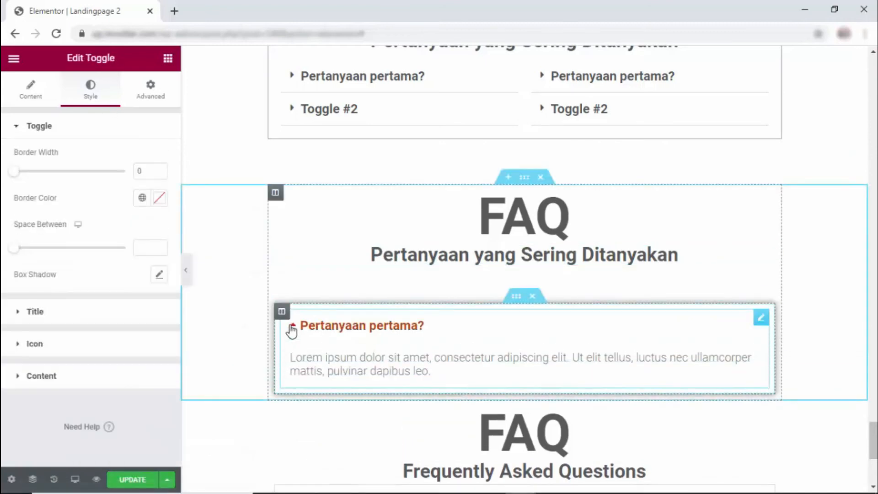
left_click(292, 329)
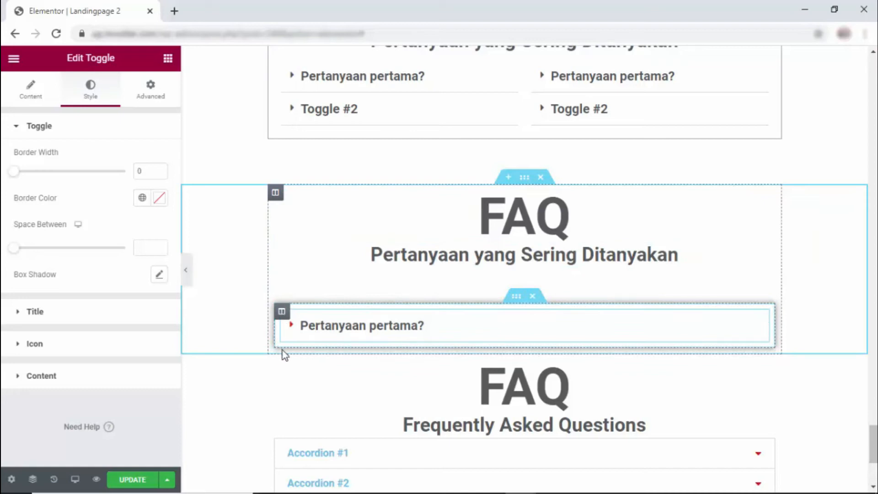
Unlink the inner section's margins and set its bottom margin to 20 px.
left_click(520, 302)
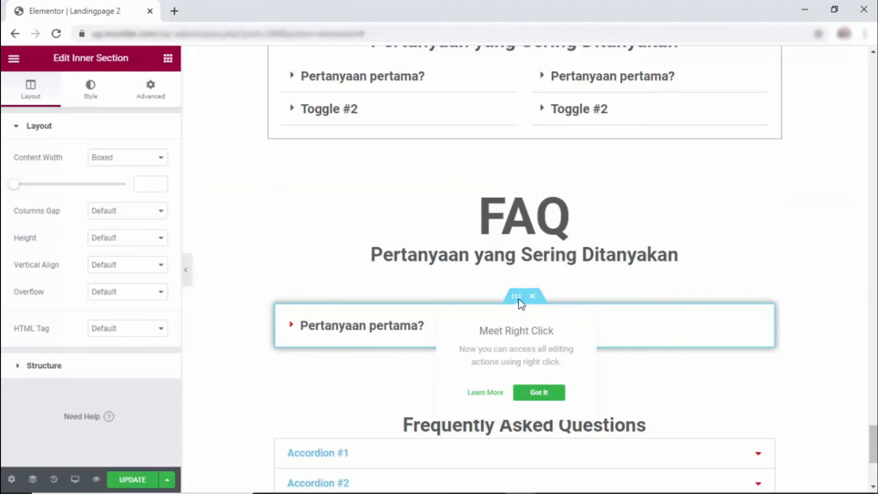
left_click(146, 102)
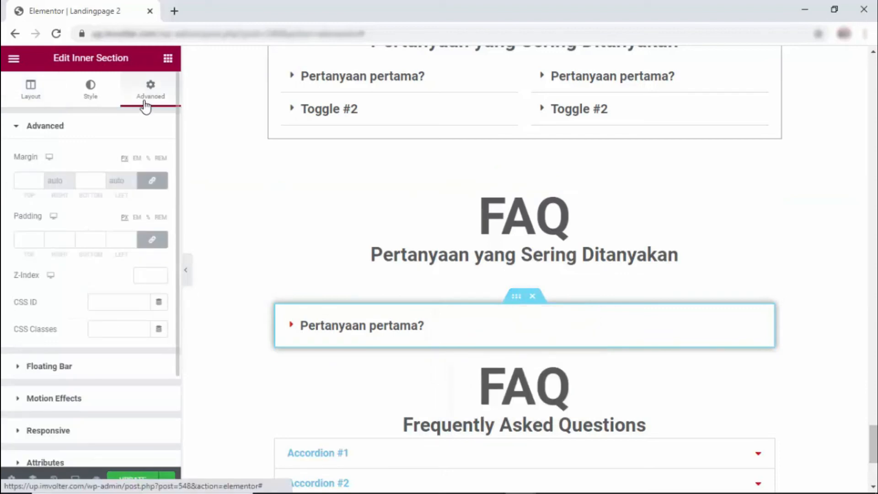
left_click(152, 187)
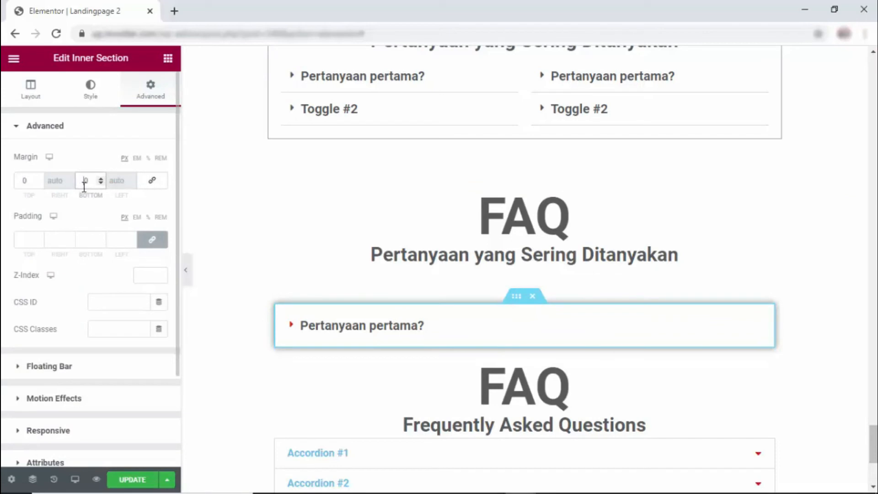
type("2")
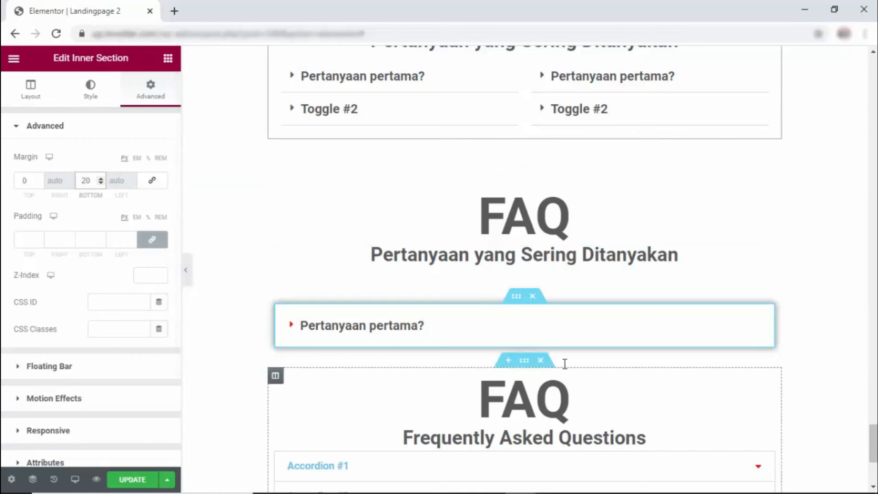
Duplicate the shadowed inner section and retitle the copy's toggle item as "Pertanyaan kedua?".
right_click(516, 297)
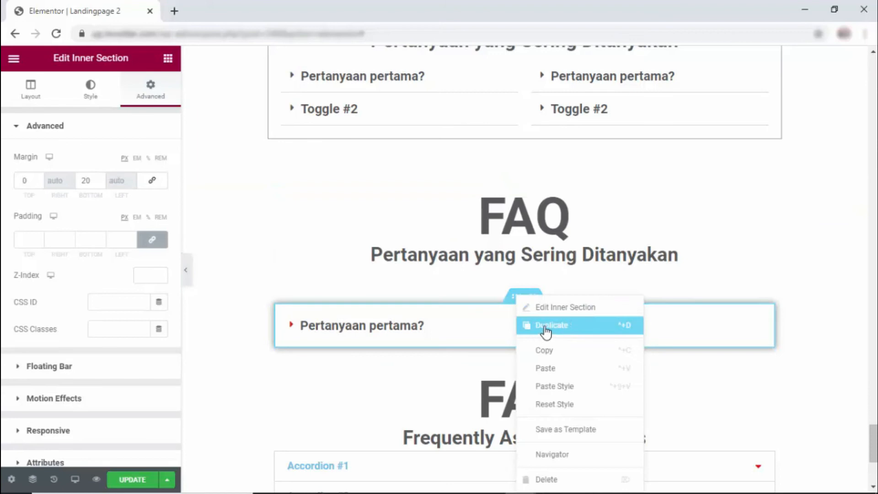
left_click(547, 332)
left_click(357, 376)
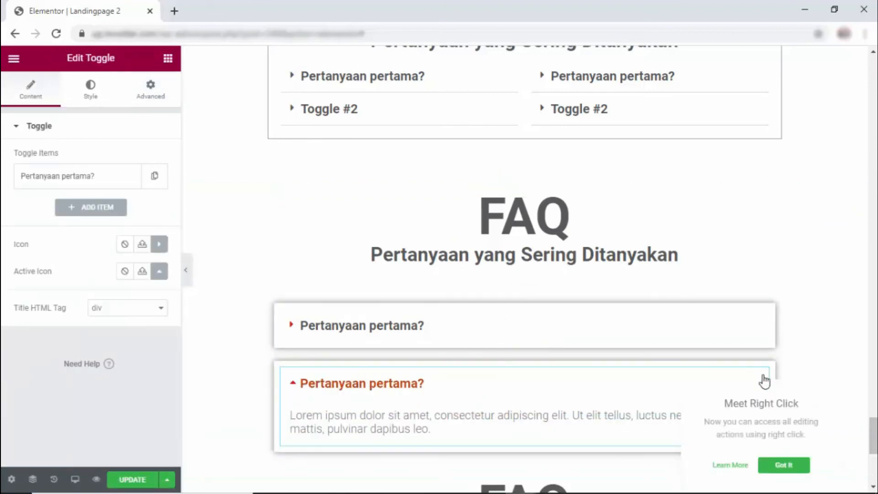
left_click(96, 183)
double_click(80, 223)
type("kedua")
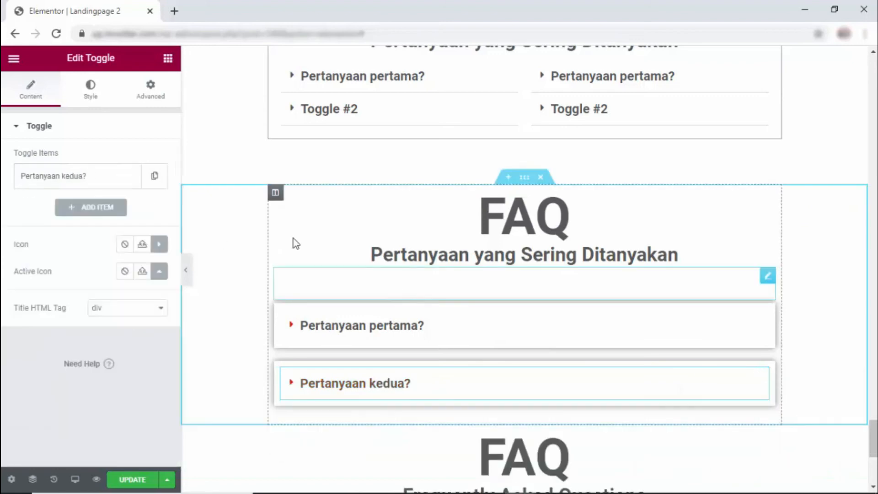
Look over the FAQ sections, update the landing page and open its preview in a new browser tab.
scroll(740, 302, "up", 1)
scroll(739, 305, "down", 8)
scroll(737, 312, "down", 1)
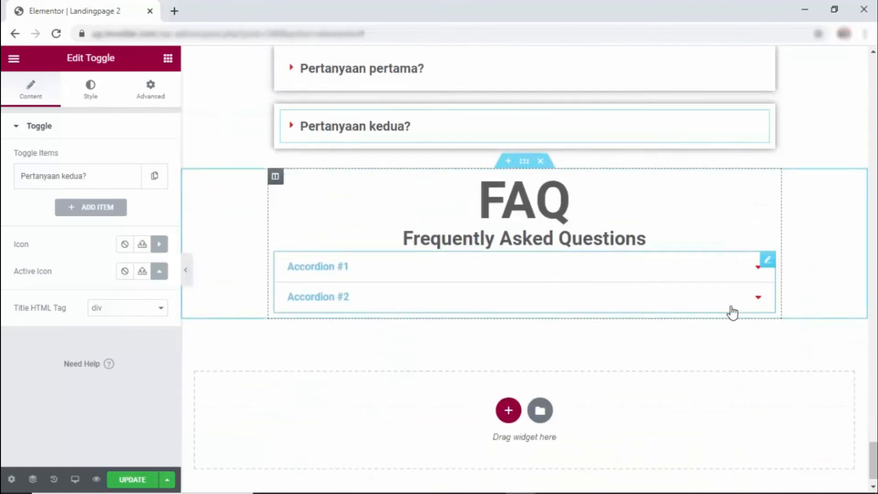
scroll(523, 344, "up", 6)
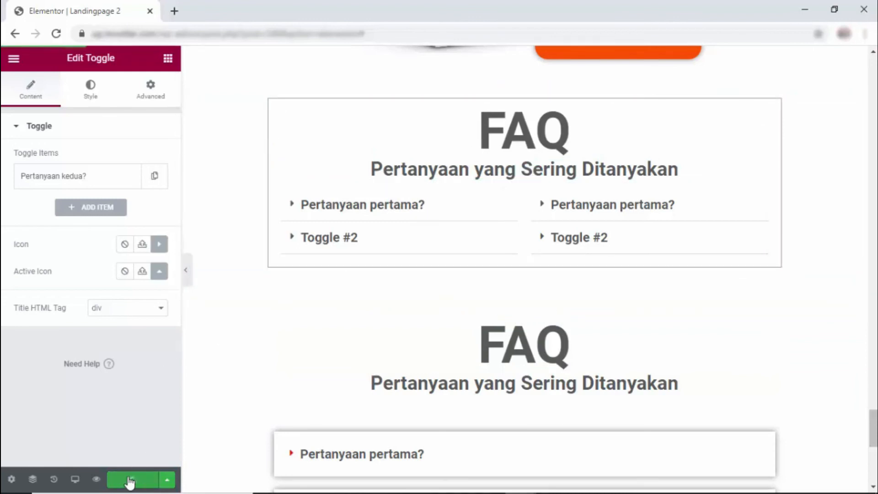
left_click(97, 480)
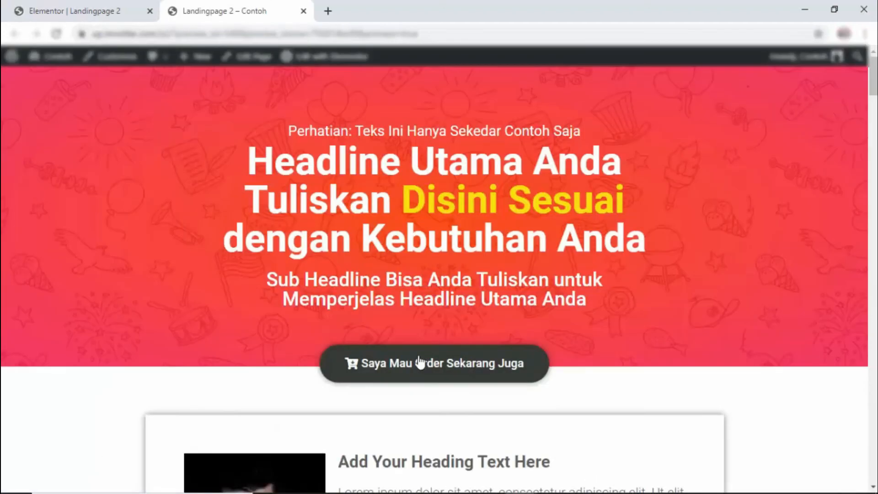
Examine the FAQ sections in the preview and test expanding and collapsing the "Pertanyaan pertama?" toggle.
scroll(416, 375, "down", 10)
scroll(440, 386, "down", 10)
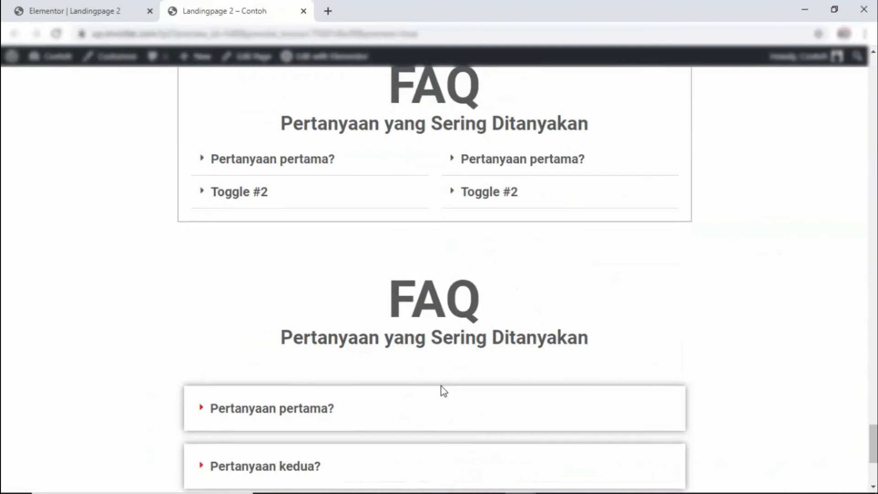
left_click(200, 196)
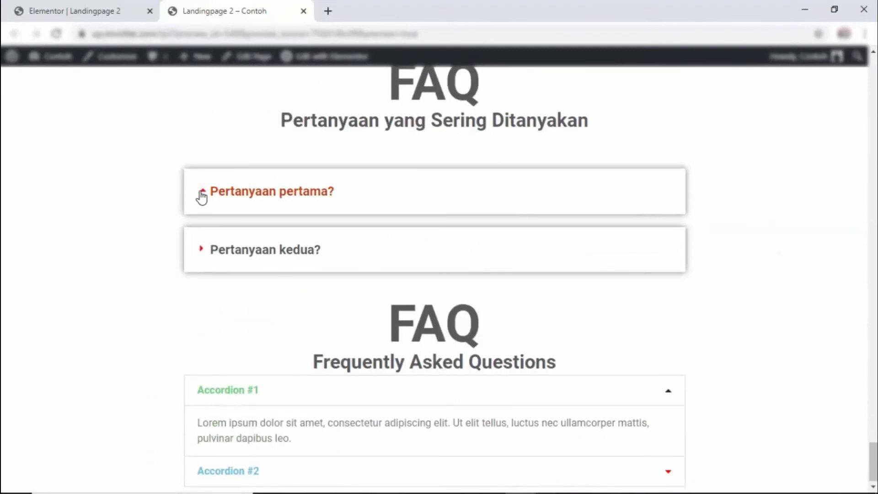
left_click(209, 298)
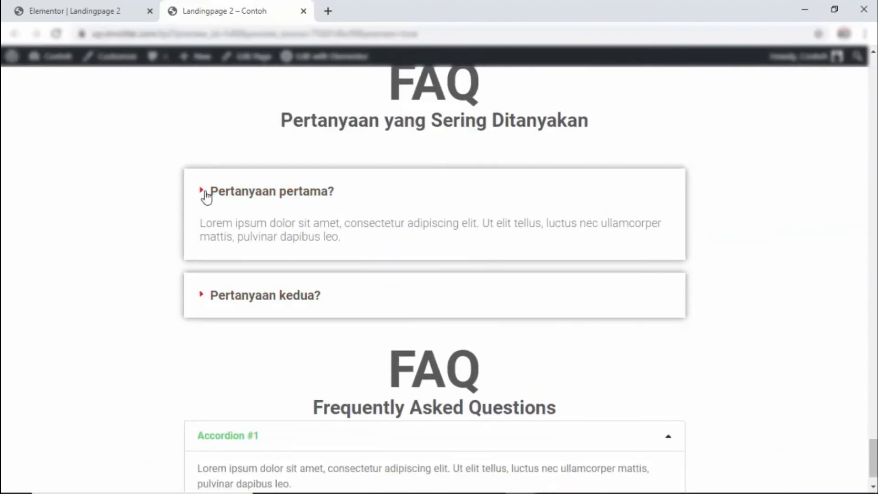
left_click(204, 193)
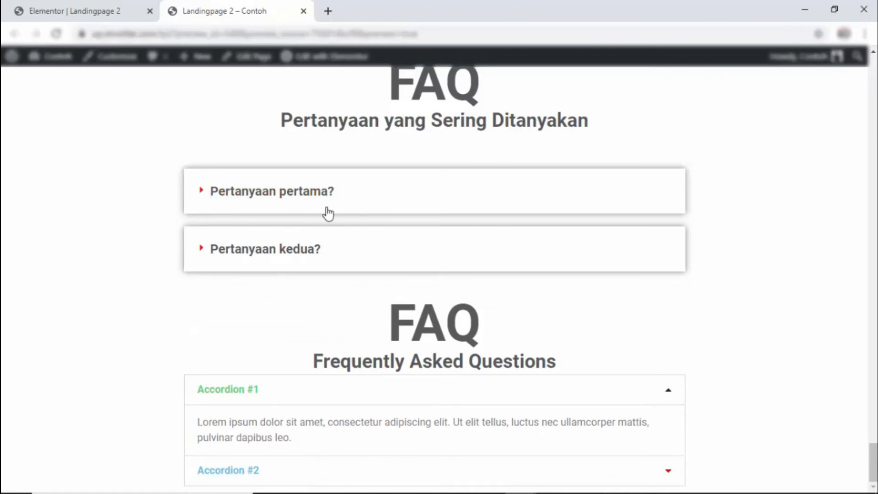
Return to the editor tab and give the column around "Pertanyaan pertama?" a classic background in light pink.
left_click(73, 5)
scroll(440, 325, "down", 7)
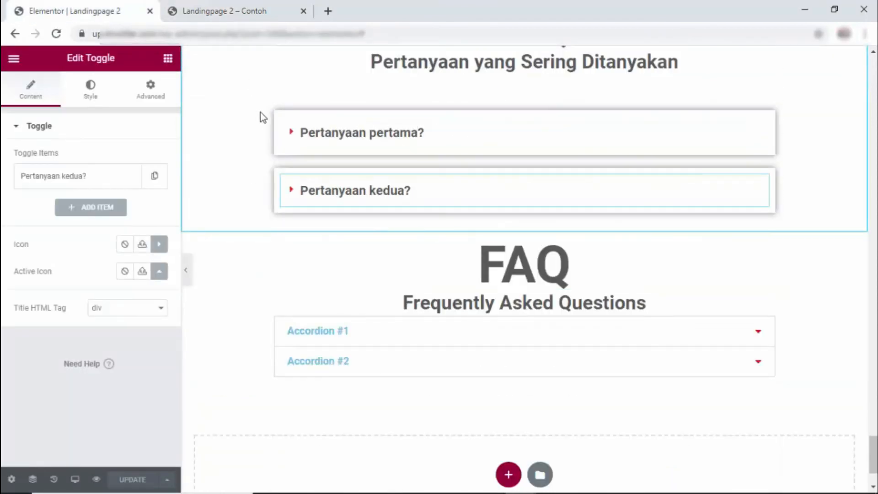
left_click(282, 119)
left_click(91, 90)
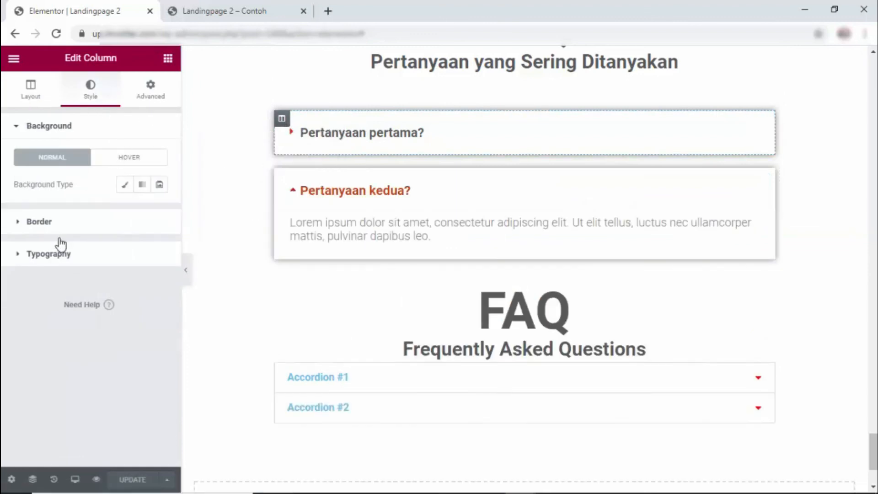
left_click(124, 184)
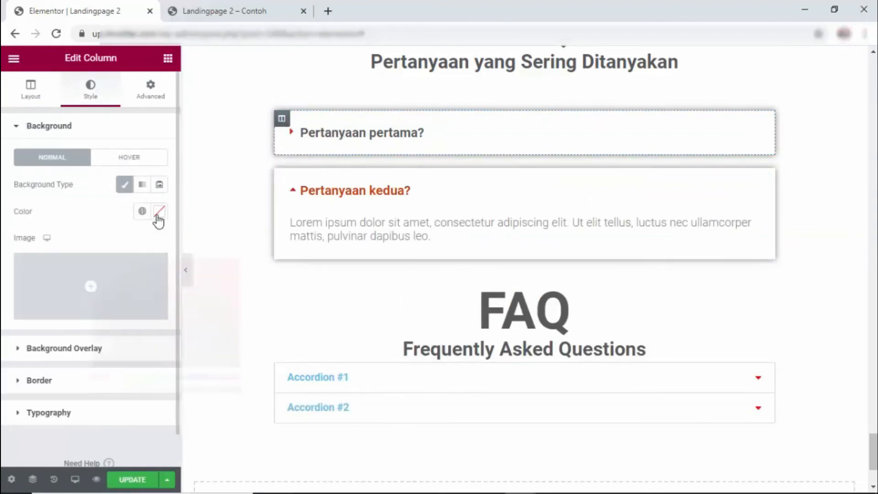
left_click(159, 211)
left_click(96, 278)
left_click_drag(97, 278, 107, 266)
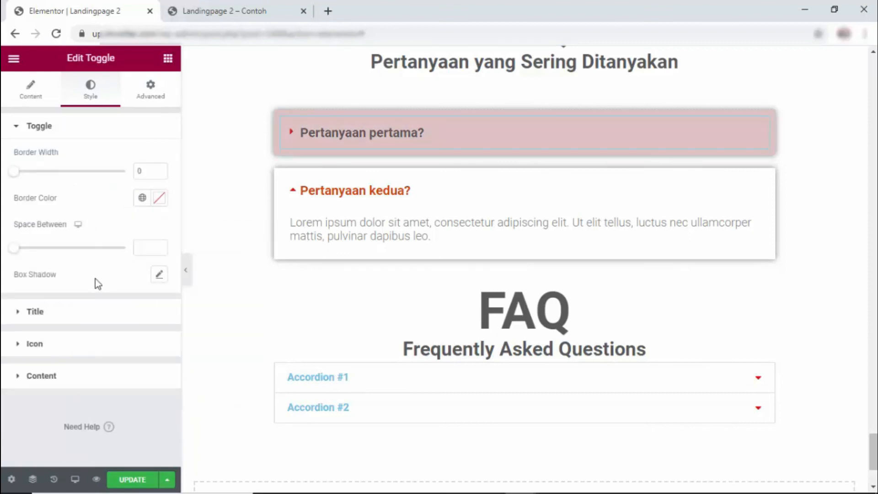
scroll(798, 372, "up", 5)
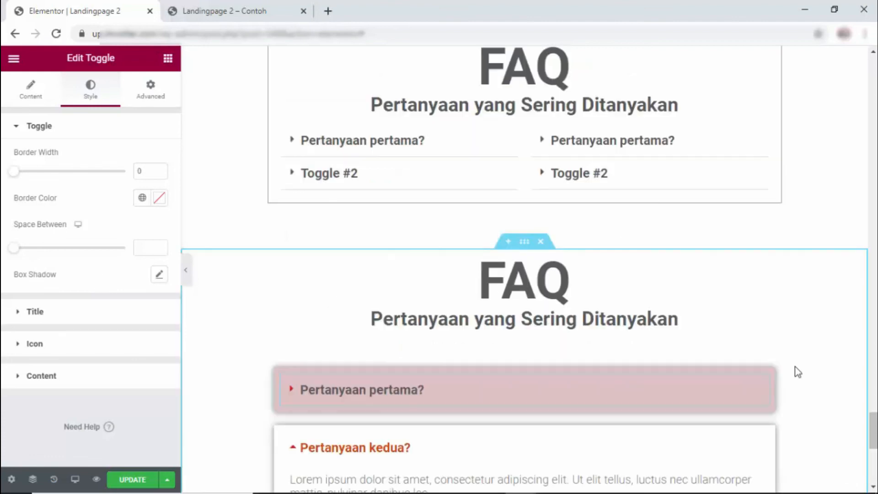